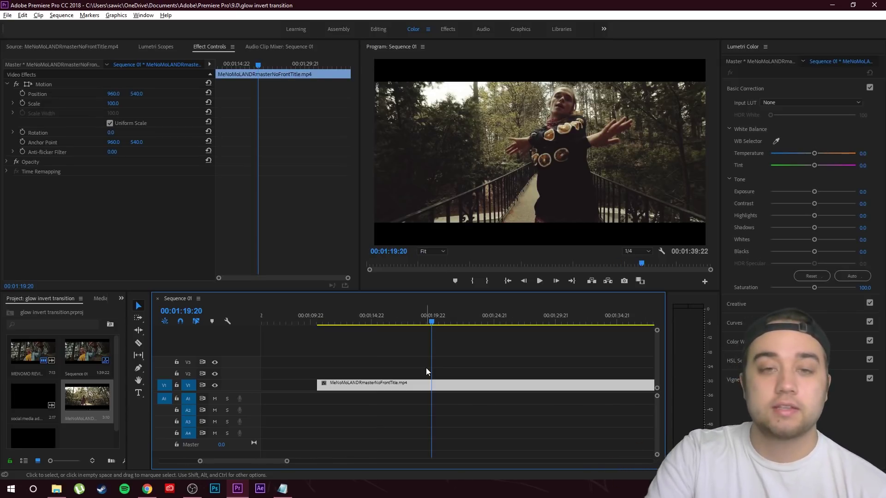
# Play back and split the V1 clip one frame before the shot change near 01:20:01.
pyautogui.press('space')
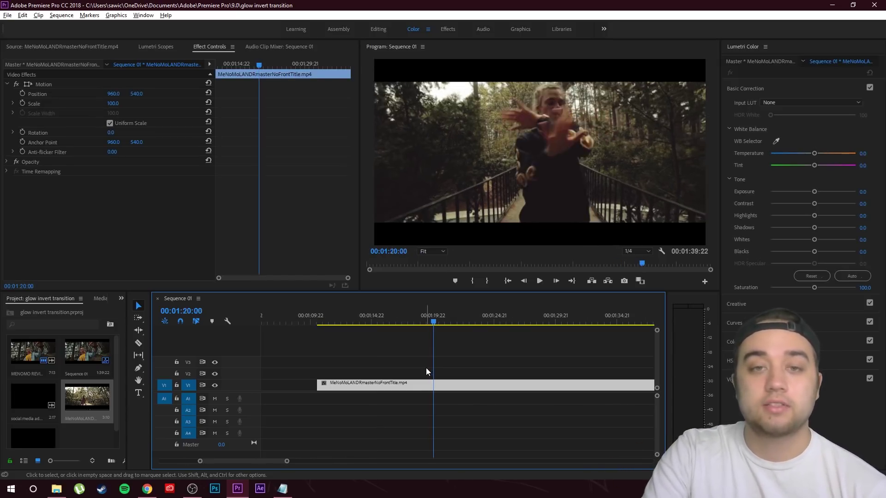
pyautogui.press('Left')
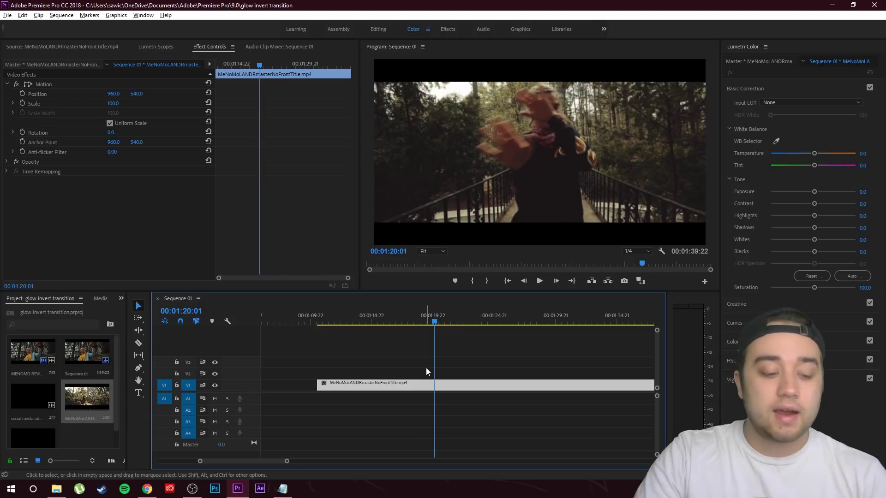
pyautogui.hotkey('ctrl', 'k')
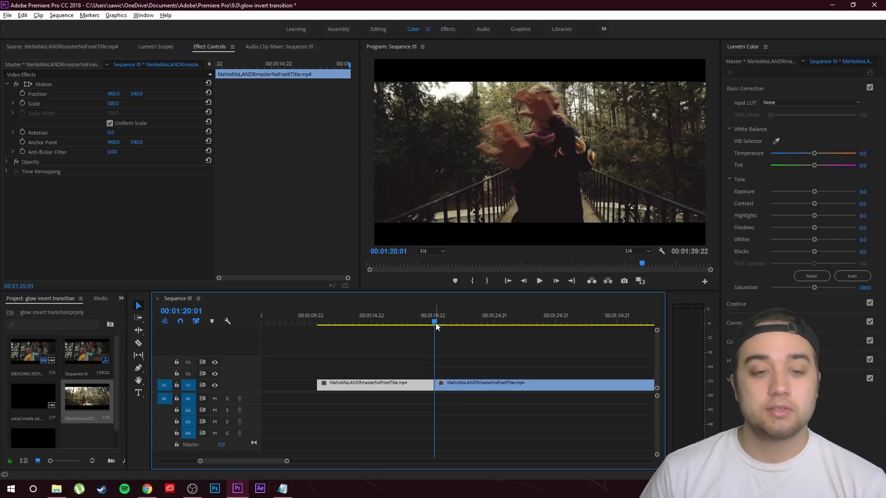
# Zoom the timeline in around the cut and scrub to the frame before it.
pyautogui.moveTo(434, 322); pyautogui.dragTo(341, 321)
pyautogui.press('=')
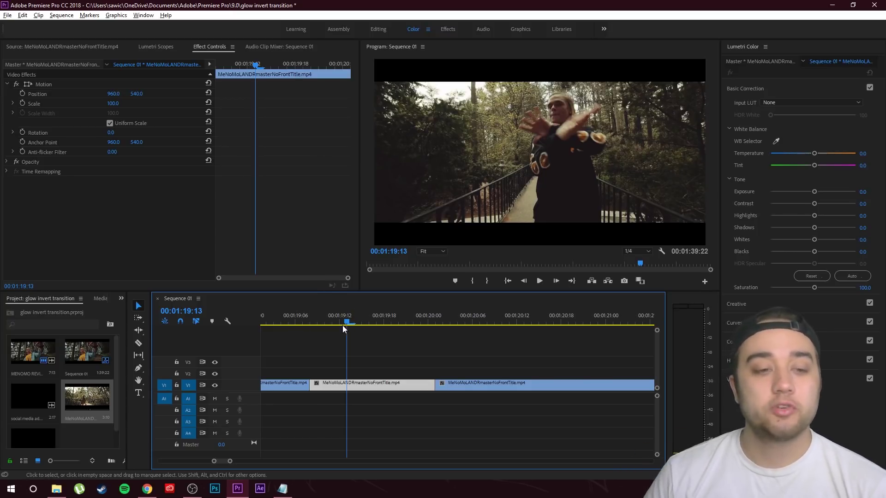
pyautogui.moveTo(345, 325)
pyautogui.mouseDown()
pyautogui.moveTo(300, 323)
pyautogui.moveTo(331, 323)
pyautogui.moveTo(332, 332)
pyautogui.mouseUp()
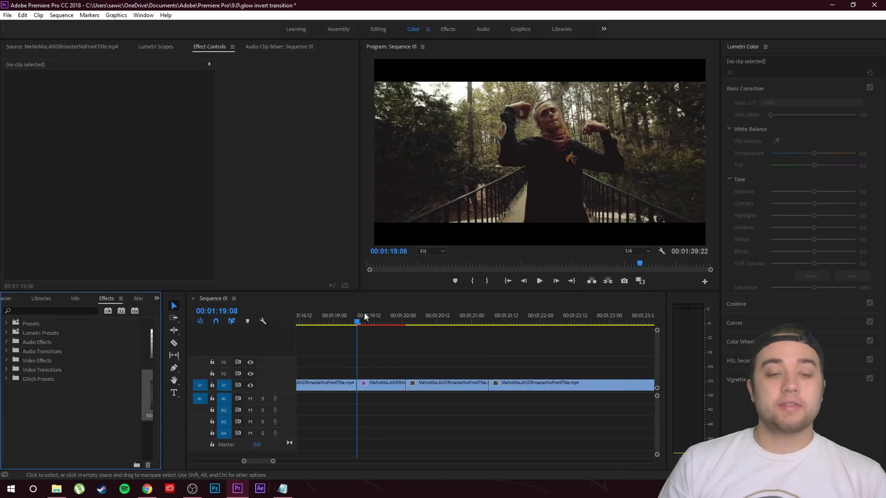
# Preview the transition frames from 01:19:08 through the cut.
pyautogui.click(461, 323)
pyautogui.moveTo(466, 328); pyautogui.dragTo(357, 357)
pyautogui.moveTo(371, 320); pyautogui.dragTo(434, 374)
pyautogui.click(420, 359)
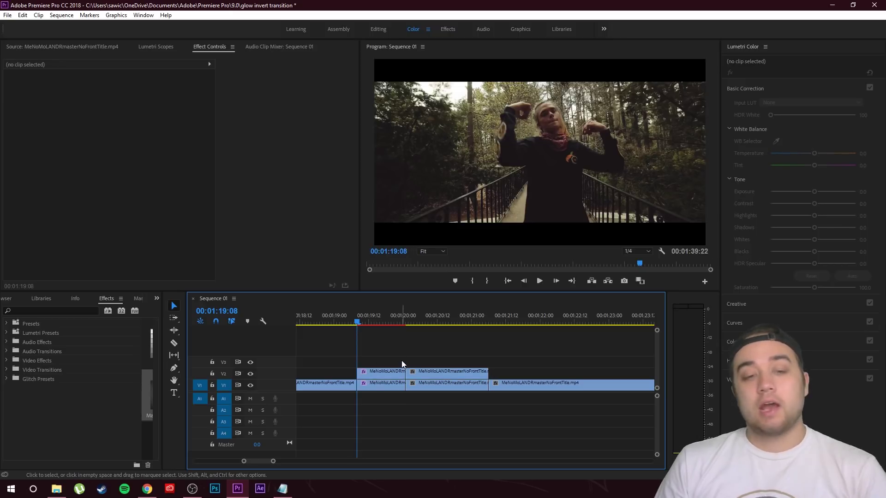
# Nest the two V2 clips as Nested Sequence 03 and select the nested clip.
pyautogui.moveTo(379, 358); pyautogui.dragTo(430, 376)
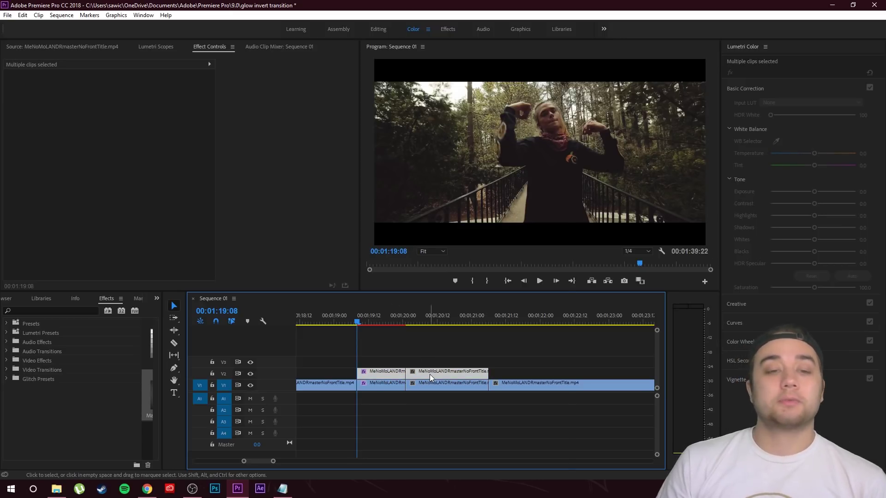
pyautogui.rightClick(430, 375)
pyautogui.click(453, 274)
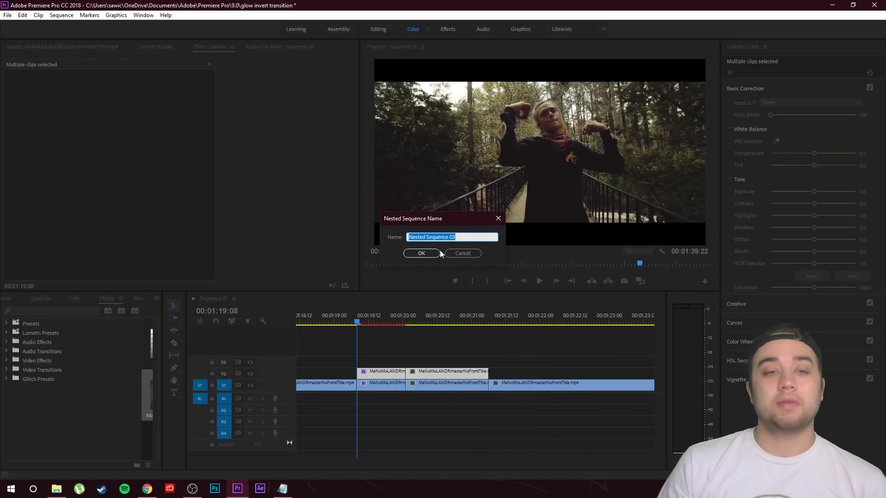
pyautogui.click(430, 253)
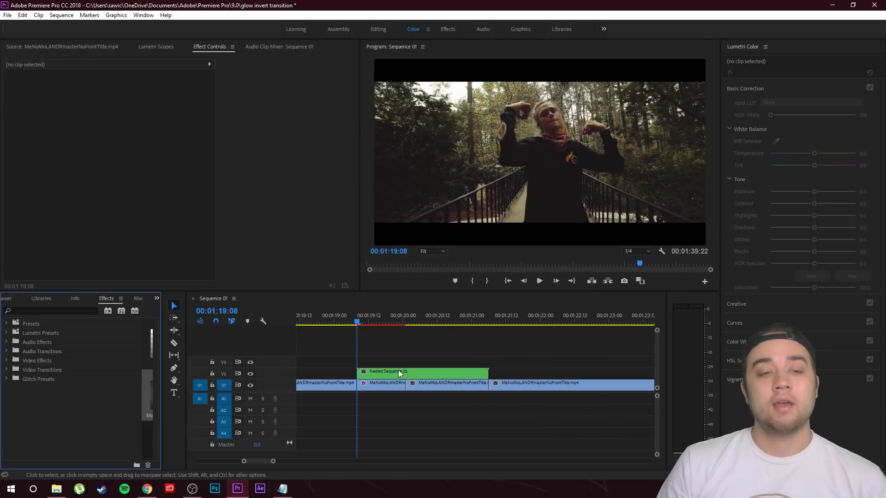
pyautogui.click(395, 373)
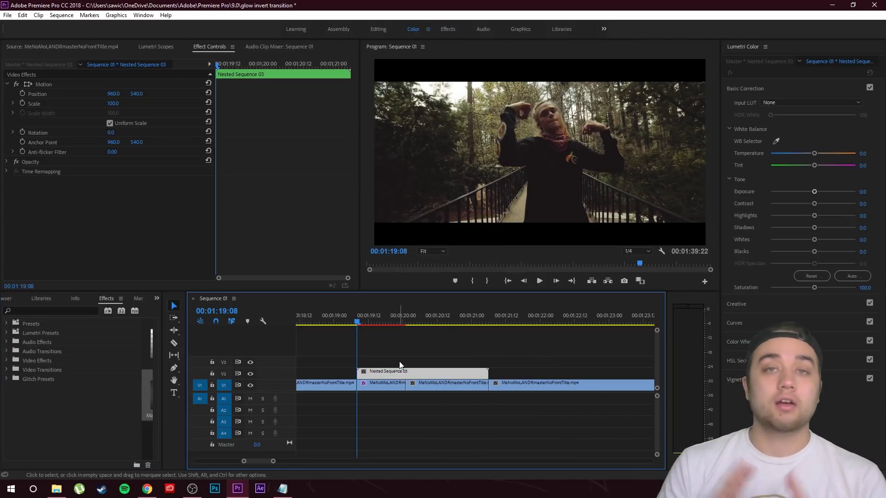
pyautogui.click(31, 310)
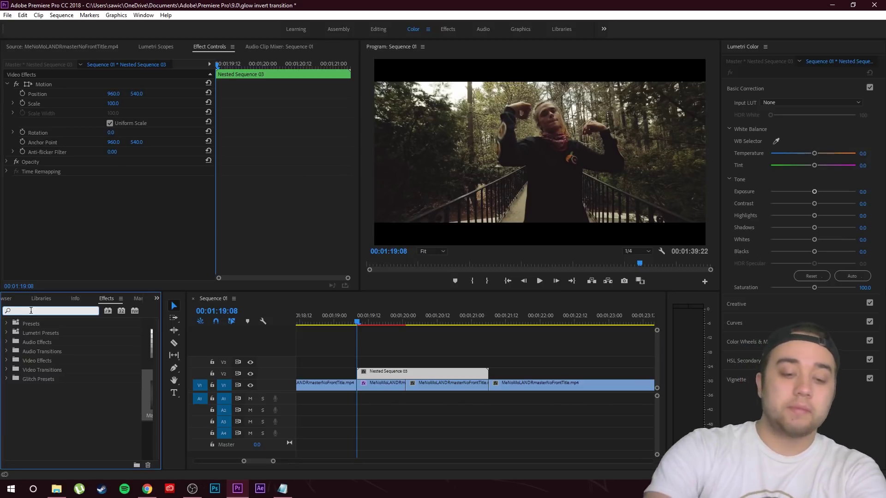
# Search 'glow' and drop the Max Novak Glow (Adjustment Layer) preset onto Nested Sequence 03.
pyautogui.write('glow')
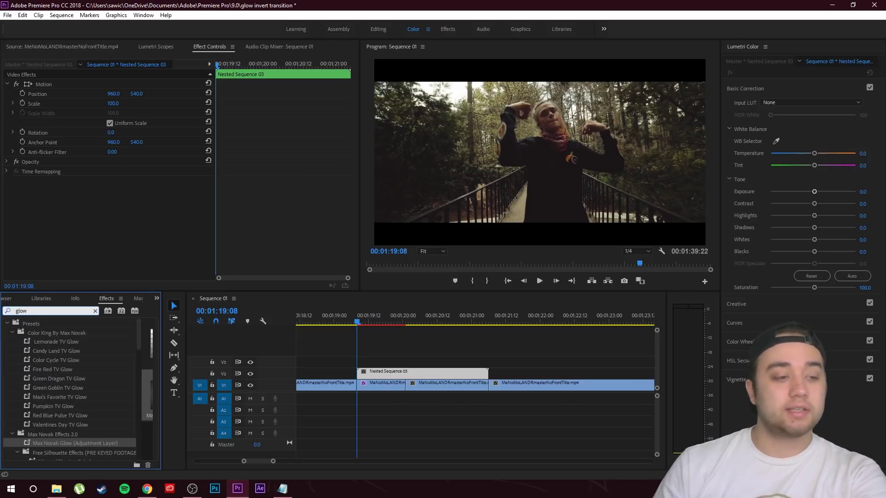
pyautogui.scroll(-3, 78, 383)
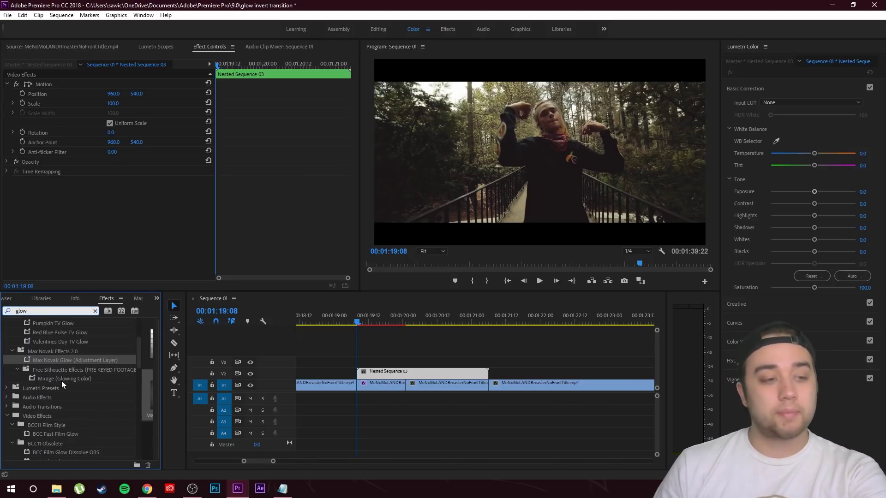
pyautogui.moveTo(74, 367); pyautogui.dragTo(409, 372)
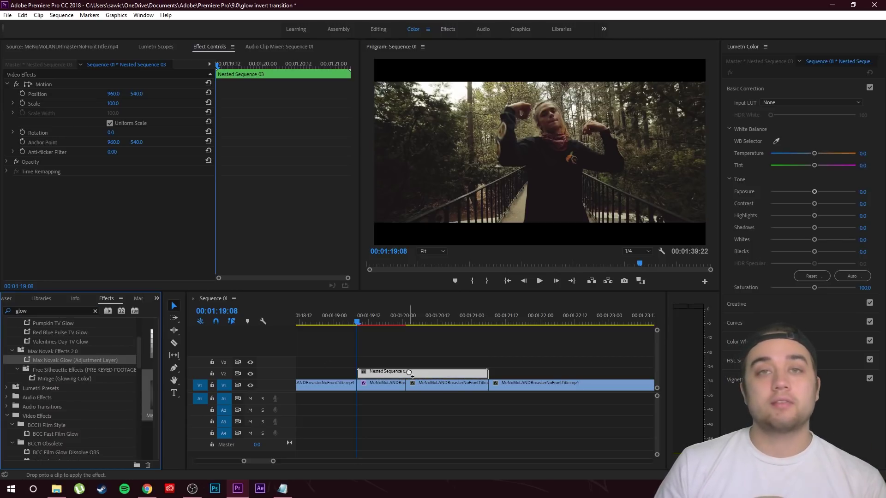
pyautogui.moveTo(409, 372); pyautogui.dragTo(408, 372)
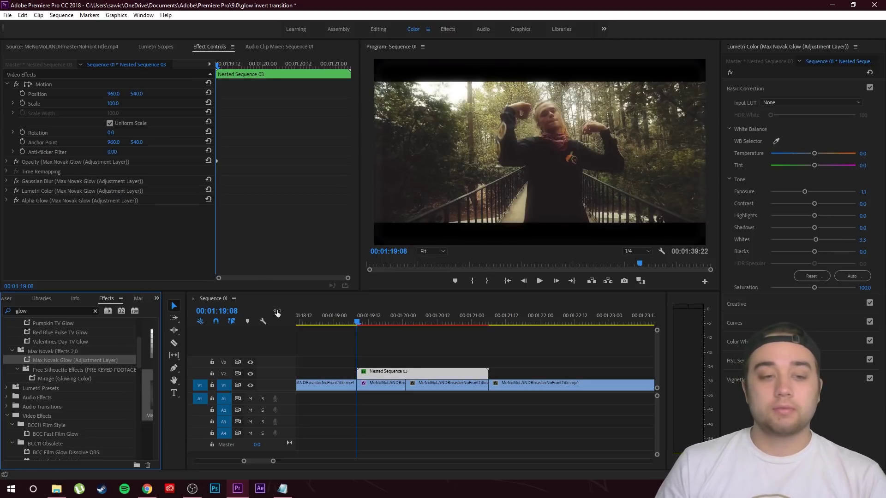
# At 01:20:01 set Lumetri Exposure 2.3, Contrast 58.9, Highlights 80.5 and Whites 97.8.
pyautogui.moveTo(361, 325); pyautogui.dragTo(408, 337)
pyautogui.click(832, 192)
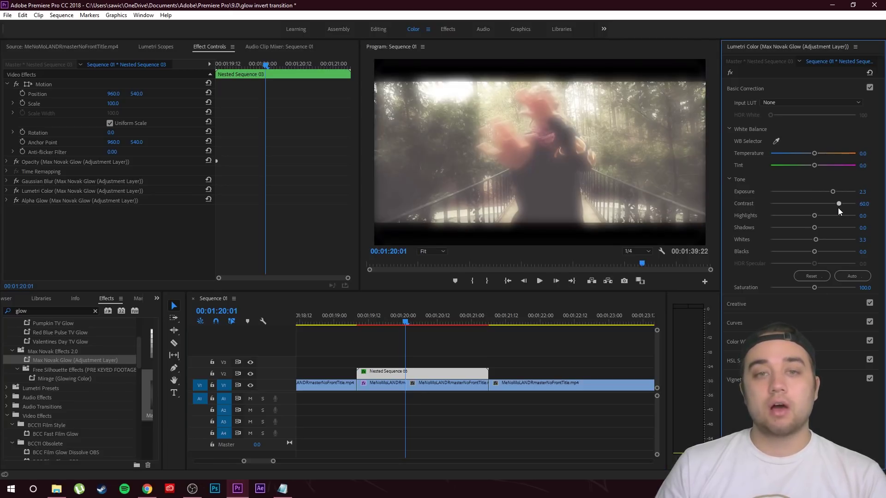
pyautogui.moveTo(846, 217); pyautogui.dragTo(847, 218)
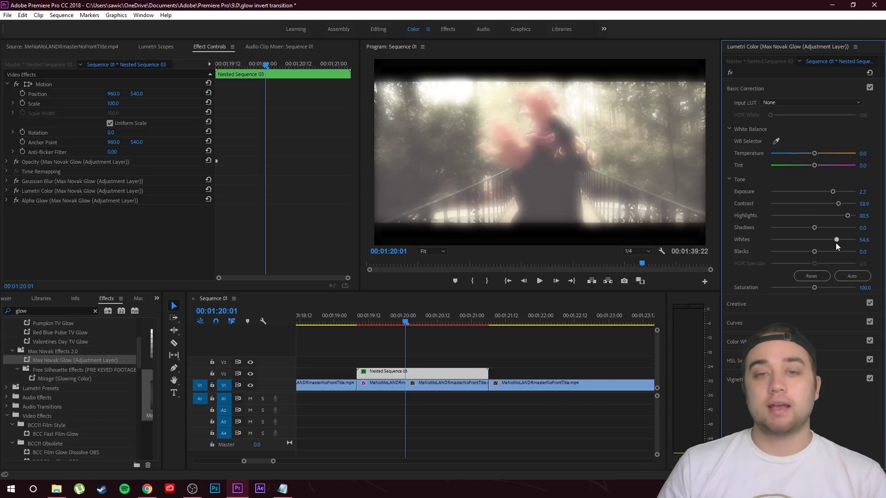
pyautogui.moveTo(840, 242); pyautogui.dragTo(844, 242)
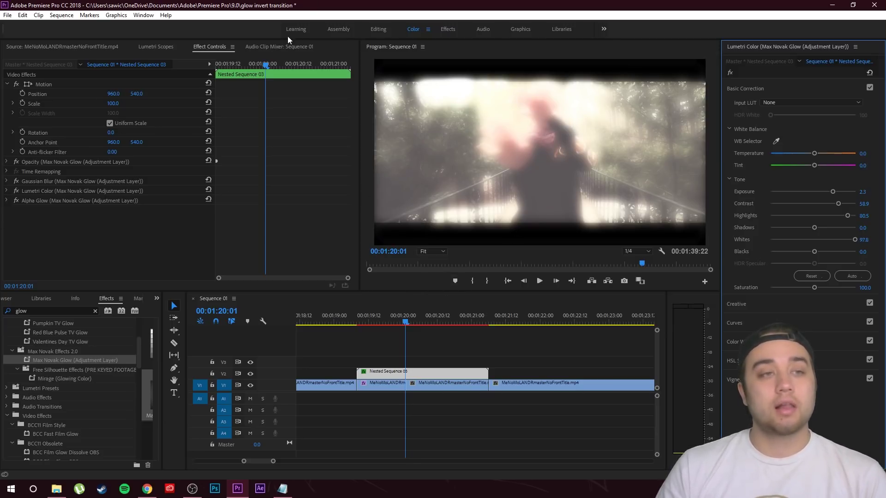
pyautogui.click(210, 58)
# Under Lumetri Basic Correction, enable keyframes for Exposure, Contrast, Highlights, Shadows, Whites and Blacks.
pyautogui.click(7, 191)
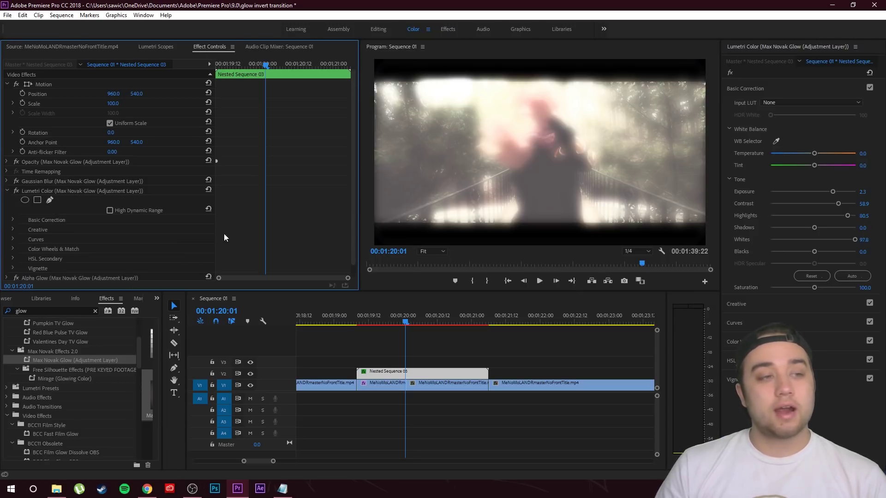
pyautogui.scroll(-1, 304, 148)
pyautogui.click(13, 207)
pyautogui.scroll(-5, 329, 159)
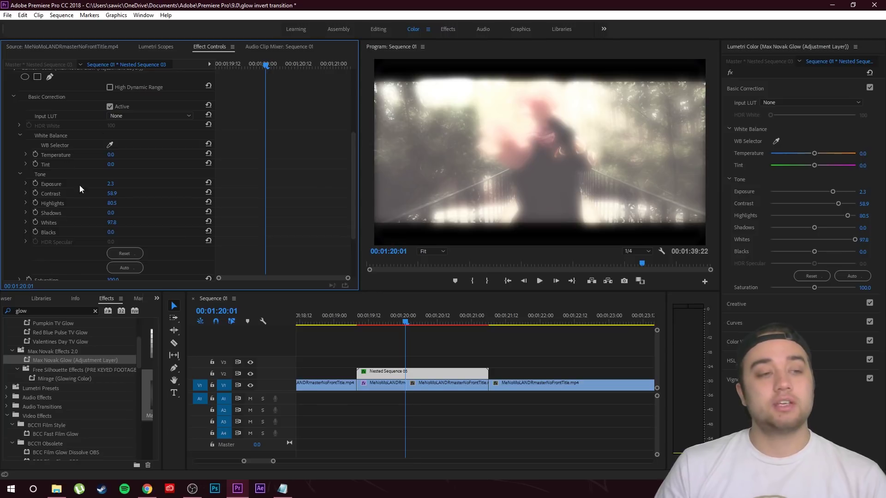
pyautogui.click(36, 184)
pyautogui.click(36, 193)
pyautogui.click(36, 203)
pyautogui.click(35, 212)
pyautogui.click(35, 222)
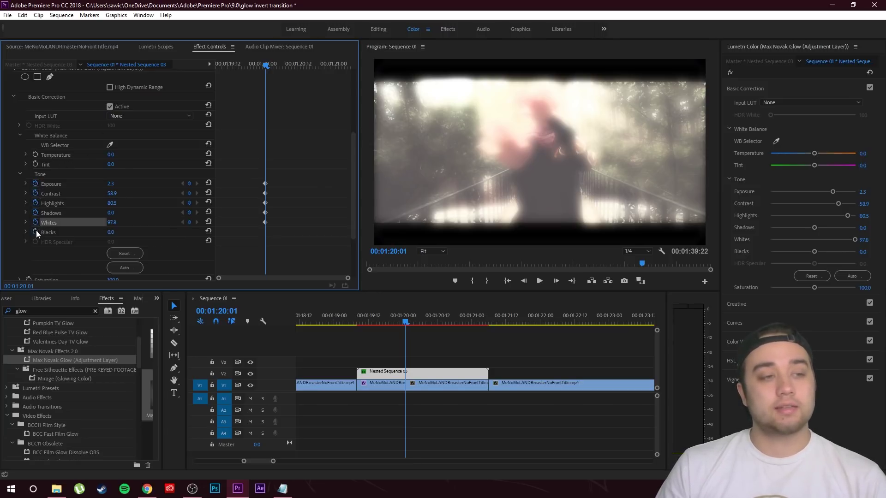
pyautogui.click(36, 232)
# Return to 01:19:09 and reselect Nested Sequence 03 to show its Exposure keyframes.
pyautogui.moveTo(401, 322); pyautogui.dragTo(361, 342)
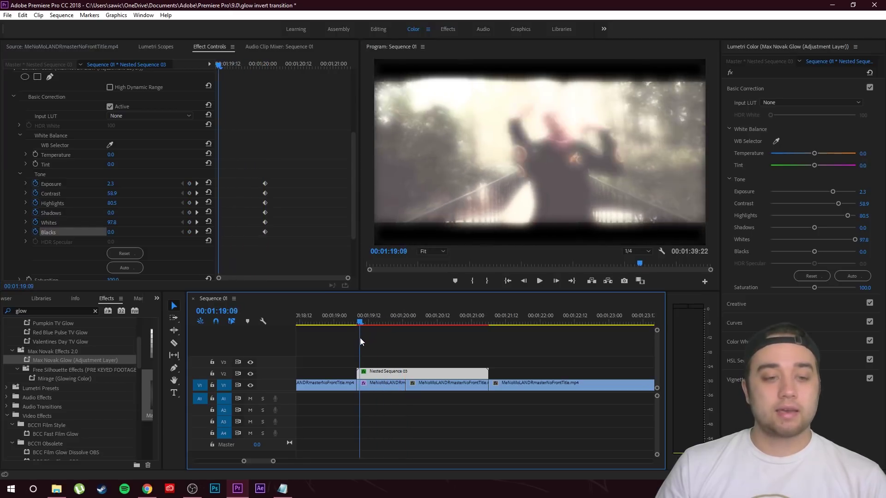
pyautogui.click(360, 338)
pyautogui.click(394, 374)
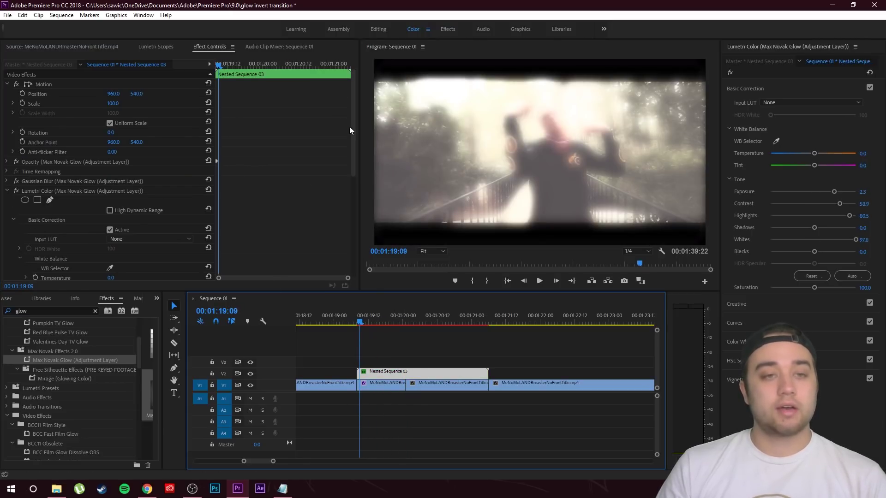
pyautogui.moveTo(350, 127); pyautogui.dragTo(367, 218)
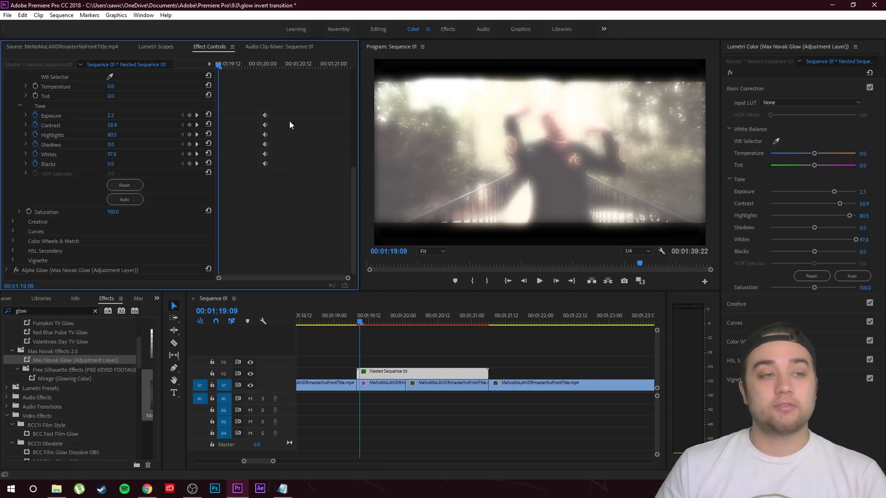
pyautogui.click(26, 115)
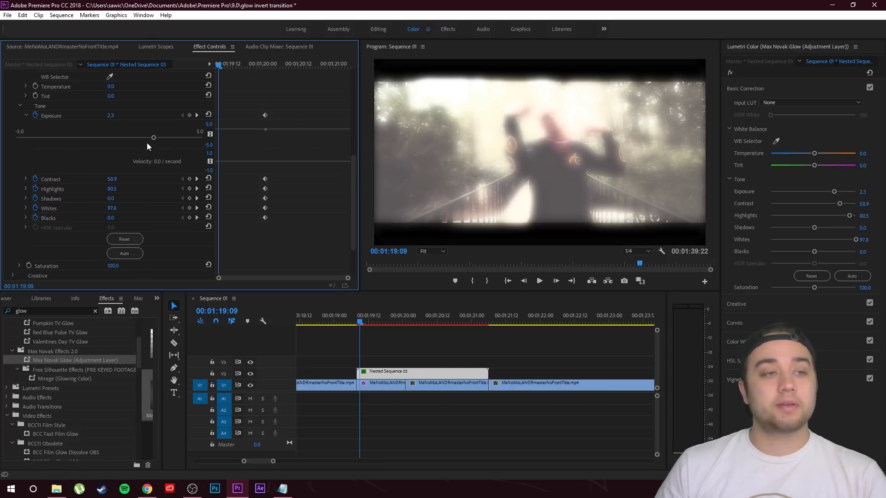
# Lower Exposure to -0.4 at 01:19:09 and preview the glow flare at the cut.
pyautogui.moveTo(148, 138); pyautogui.dragTo(102, 137)
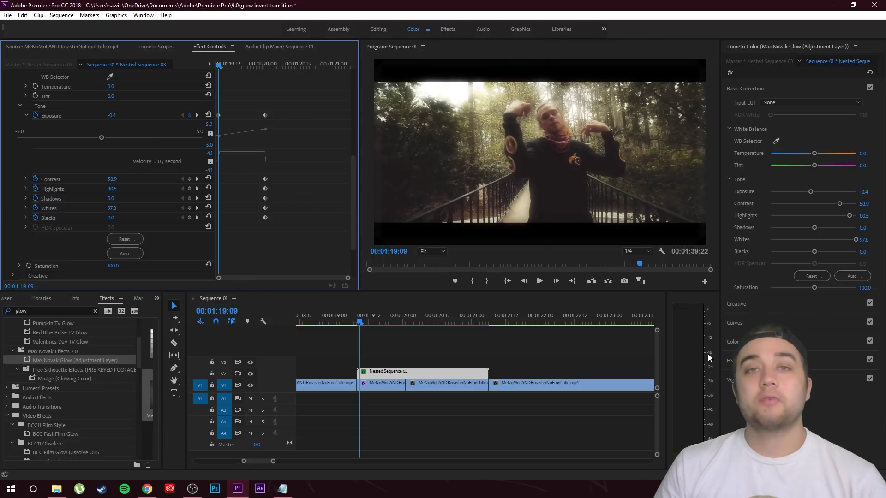
pyautogui.click(539, 281)
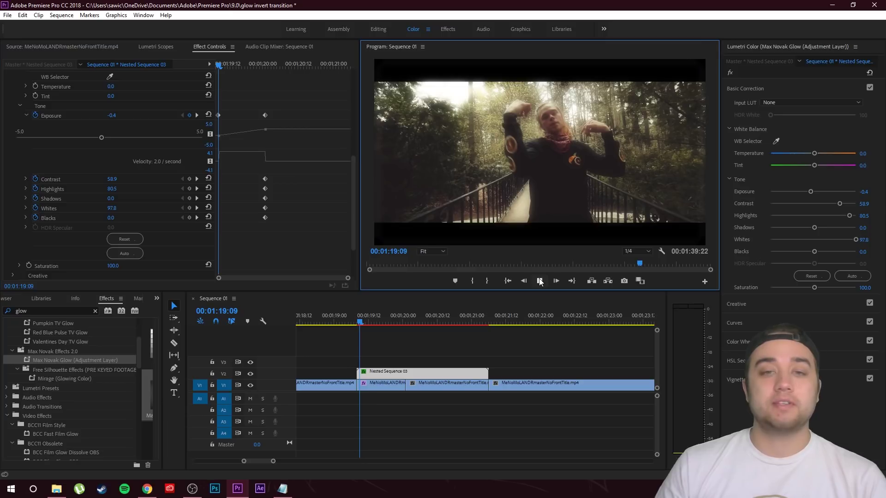
pyautogui.click(365, 322)
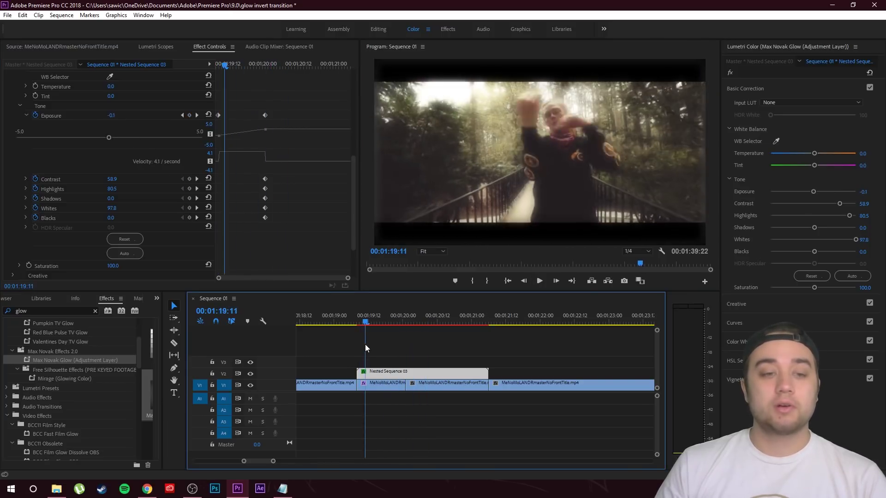
pyautogui.click(533, 279)
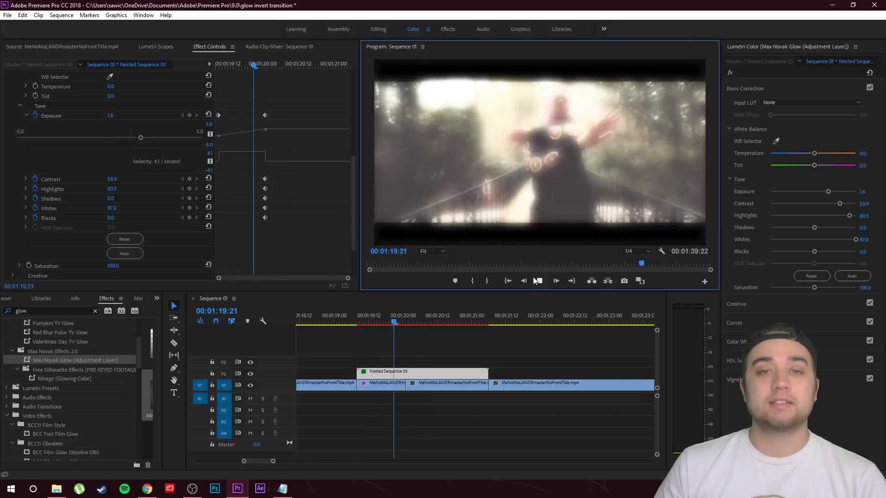
# Replay the flare, then add an Exposure keyframe of -1.8 at 01:21:05.
pyautogui.click(358, 319)
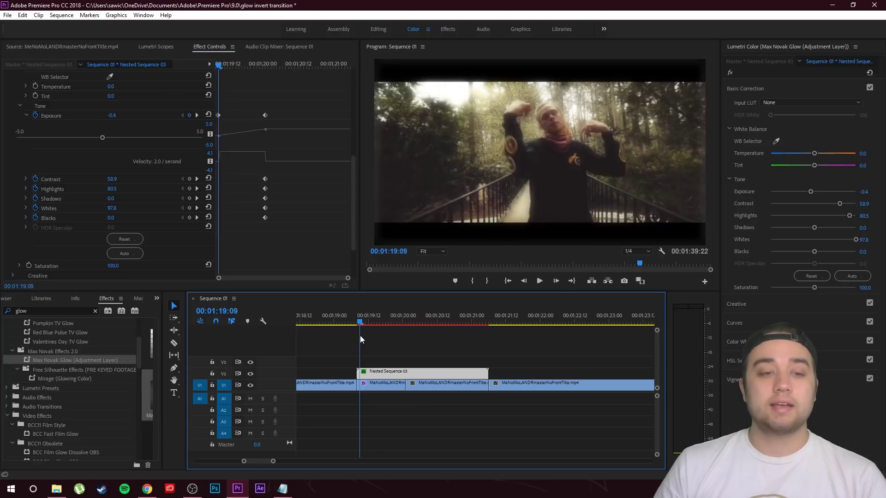
pyautogui.click(535, 281)
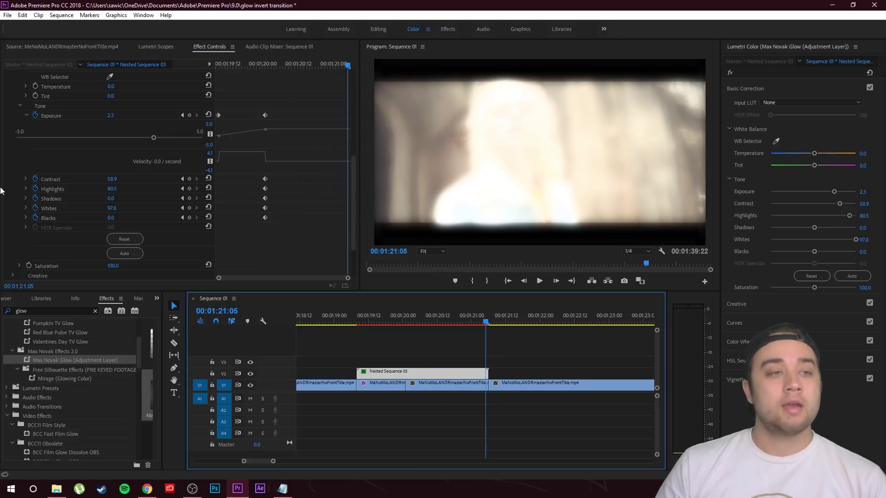
pyautogui.moveTo(153, 137); pyautogui.dragTo(65, 138)
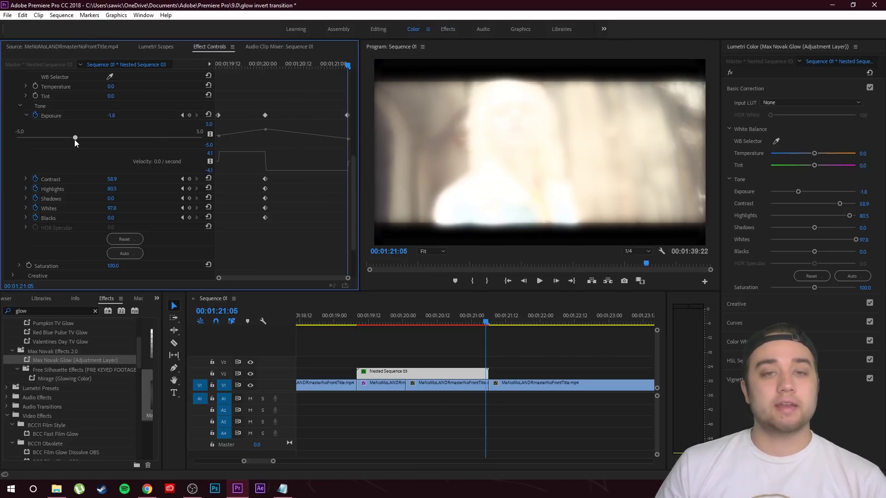
pyautogui.press('Left')
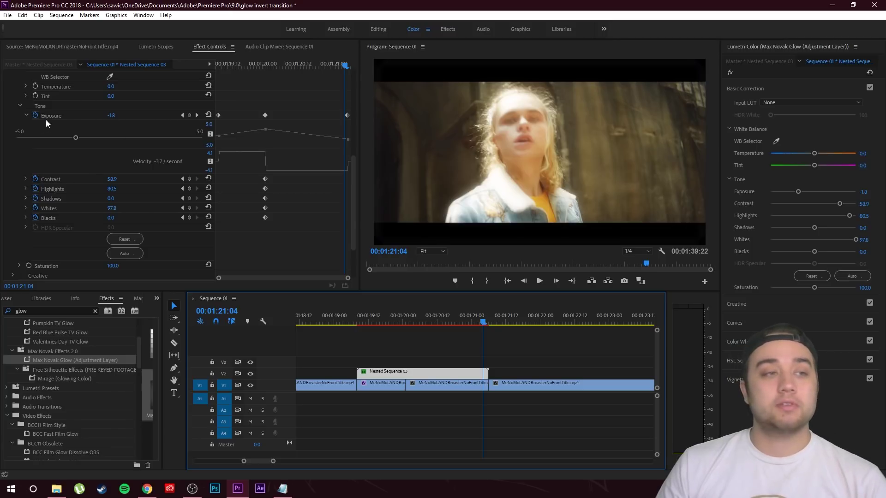
pyautogui.moveTo(461, 319); pyautogui.dragTo(361, 344)
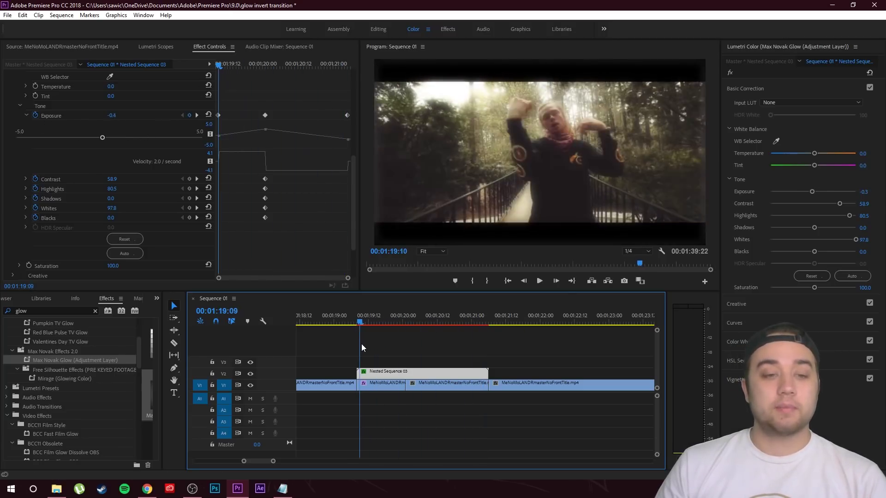
pyautogui.click(539, 281)
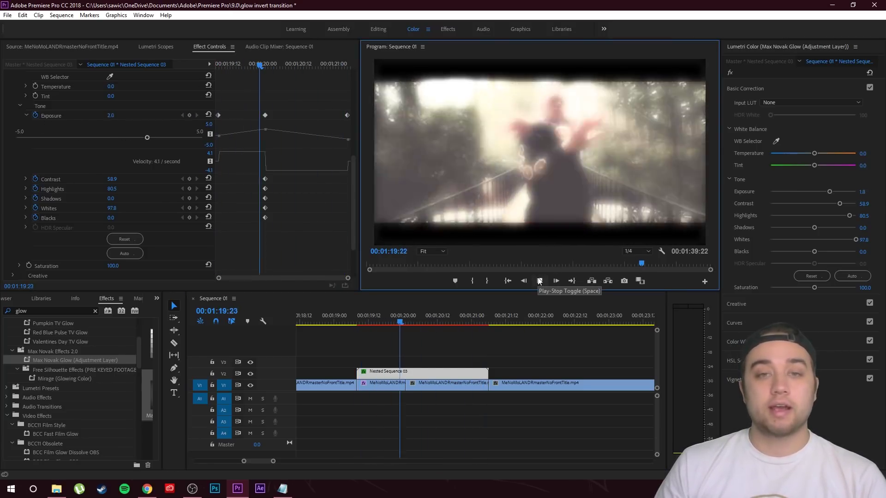
pyautogui.moveTo(457, 338); pyautogui.dragTo(357, 338)
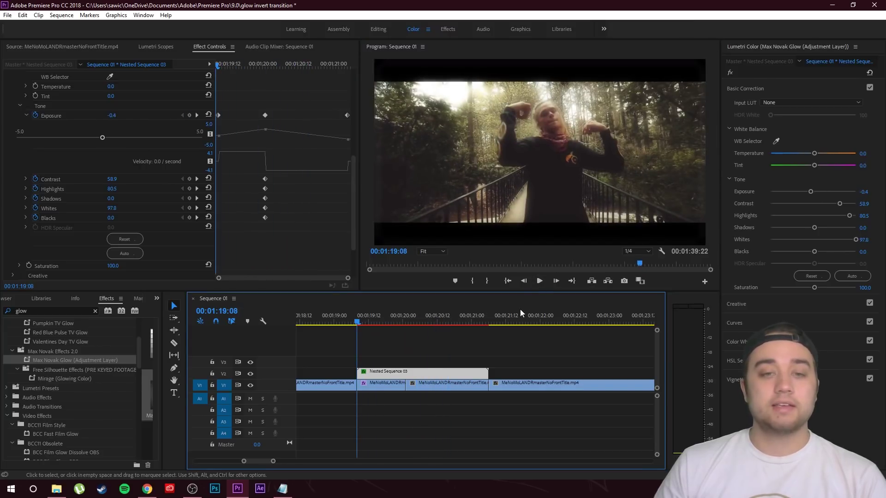
pyautogui.click(539, 281)
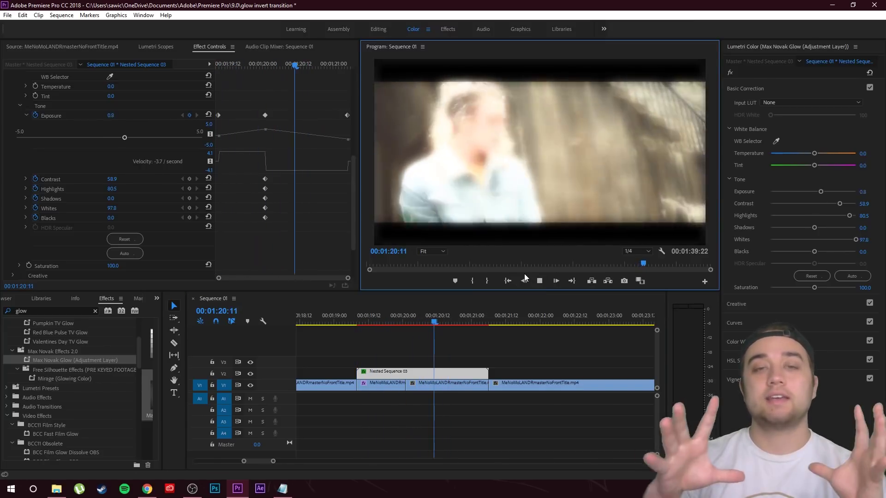
pyautogui.click(363, 323)
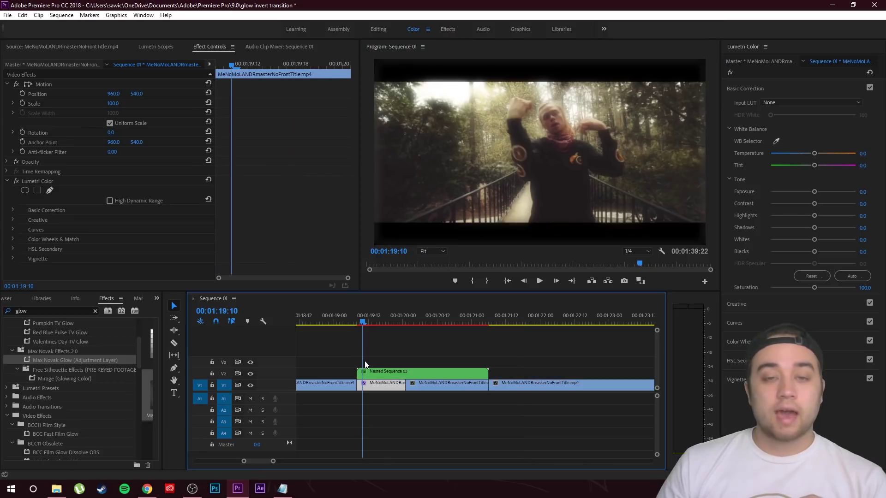
pyautogui.moveTo(364, 364); pyautogui.dragTo(490, 357)
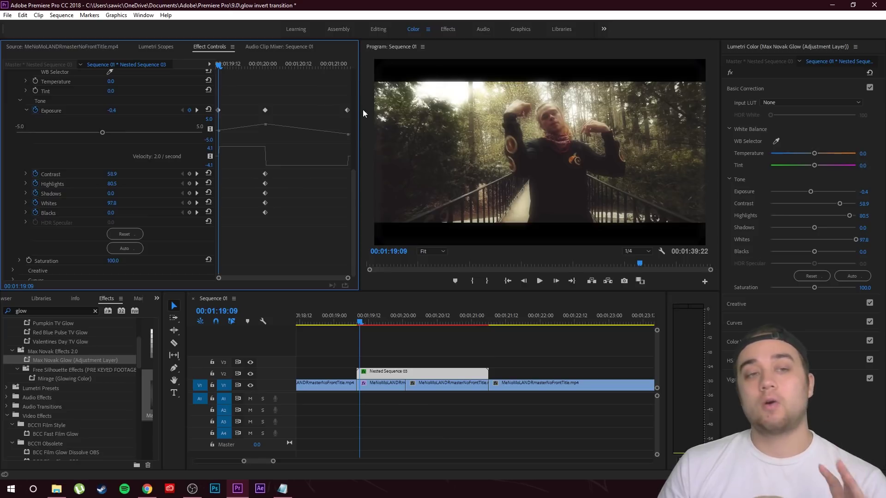
# Pull the Exposure keyframes closer together and preview the retimed glow.
pyautogui.moveTo(220, 109); pyautogui.dragTo(236, 110)
pyautogui.moveTo(348, 111); pyautogui.dragTo(303, 119)
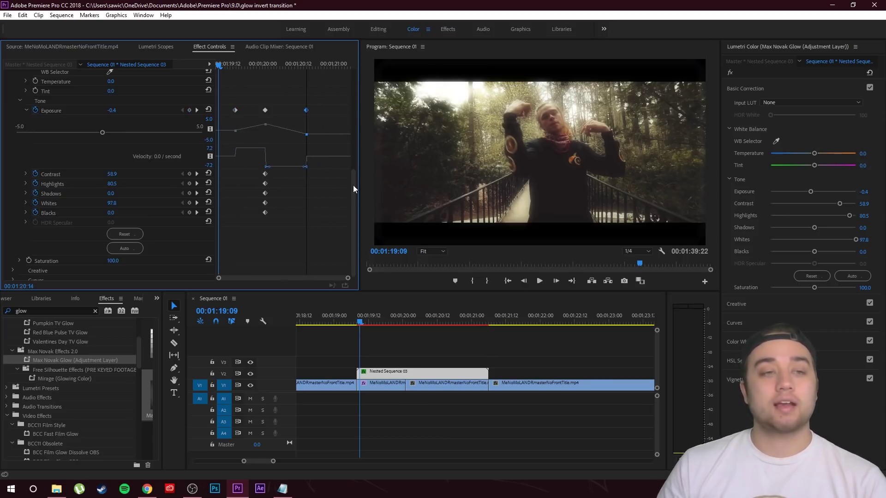
pyautogui.click(540, 281)
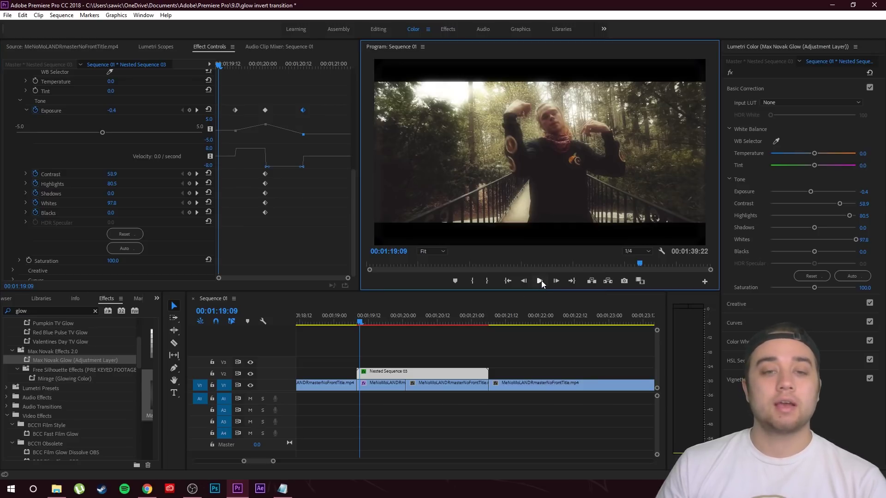
pyautogui.press('space')
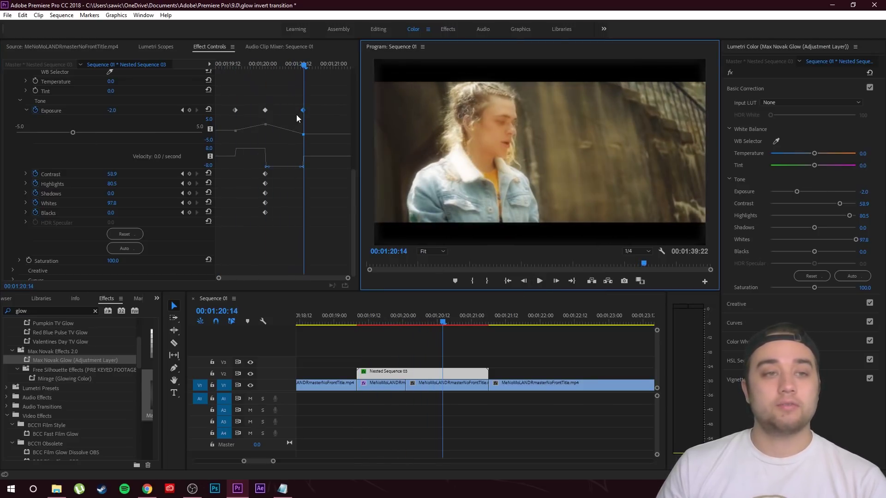
# Spread the Exposure keyframes back toward the clip edges and replay the transition.
pyautogui.moveTo(302, 111); pyautogui.dragTo(348, 114)
pyautogui.moveTo(235, 110); pyautogui.dragTo(201, 120)
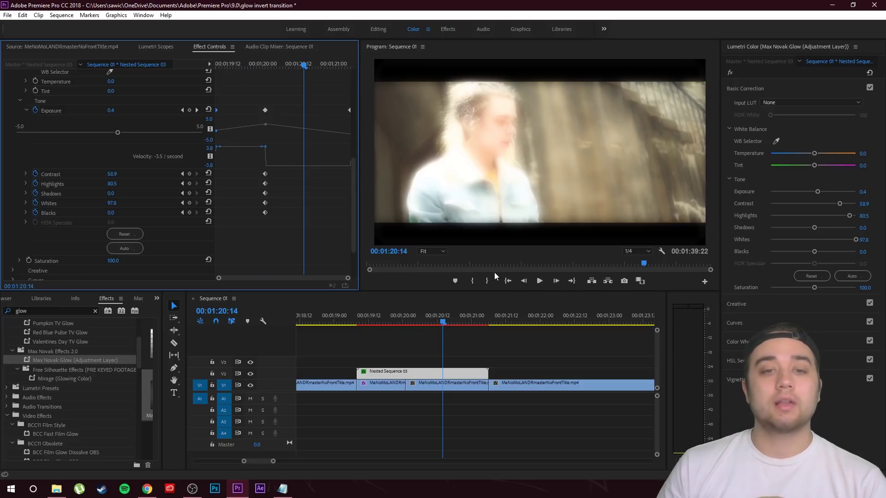
pyautogui.click(534, 298)
pyautogui.press('Up')
pyautogui.click(540, 281)
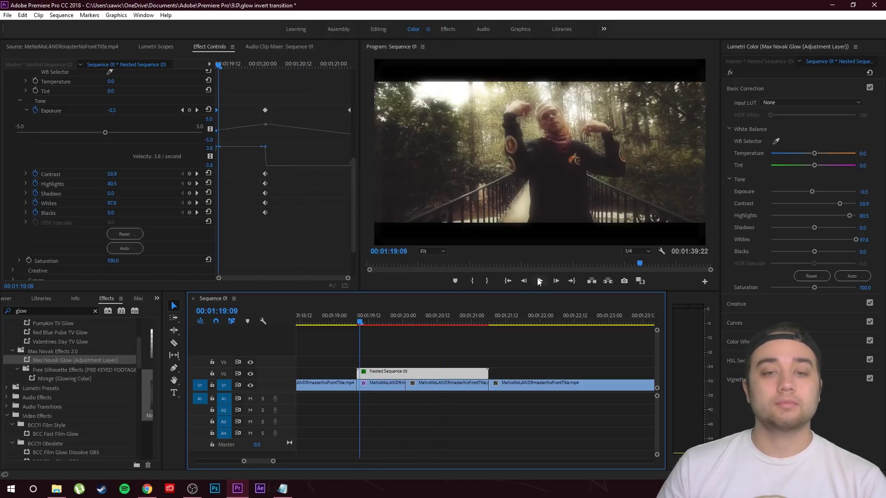
pyautogui.click(539, 281)
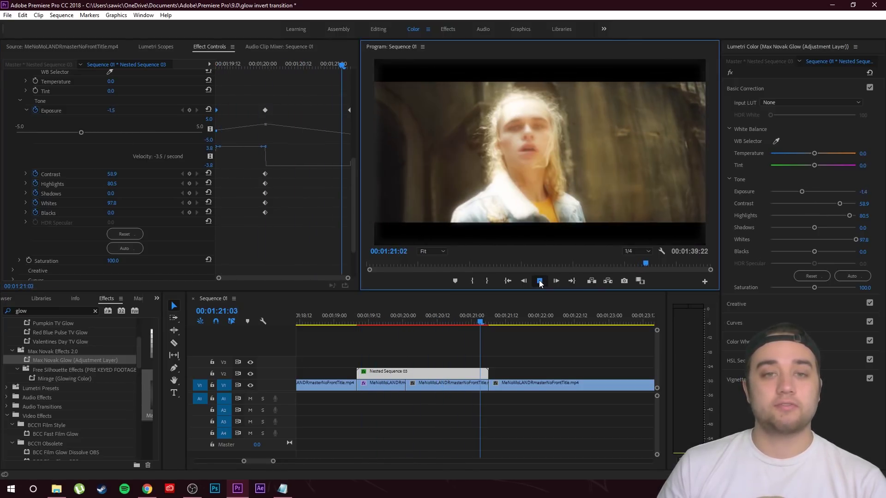
pyautogui.moveTo(471, 319); pyautogui.dragTo(359, 342)
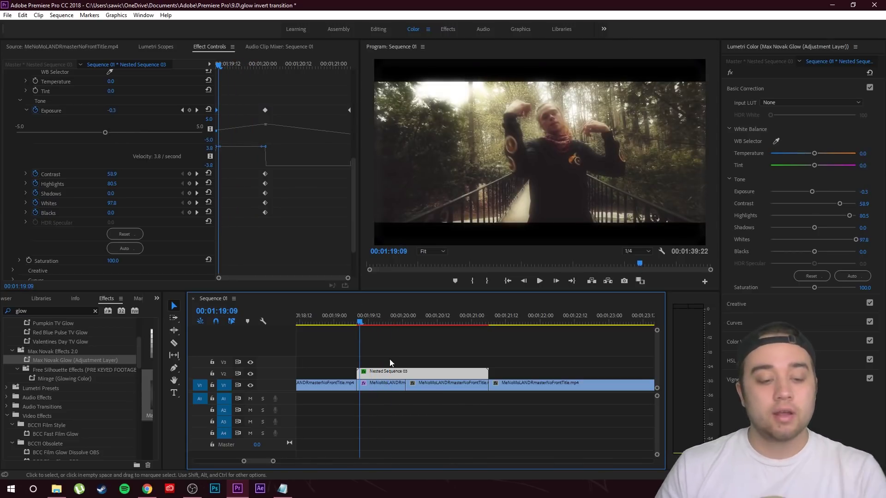
# Split the V1 and V2 clips at 00:01:19:23 and 00:01:20:03 around the cut.
pyautogui.moveTo(360, 342); pyautogui.dragTo(405, 350)
pyautogui.click(407, 349)
pyautogui.press('=')
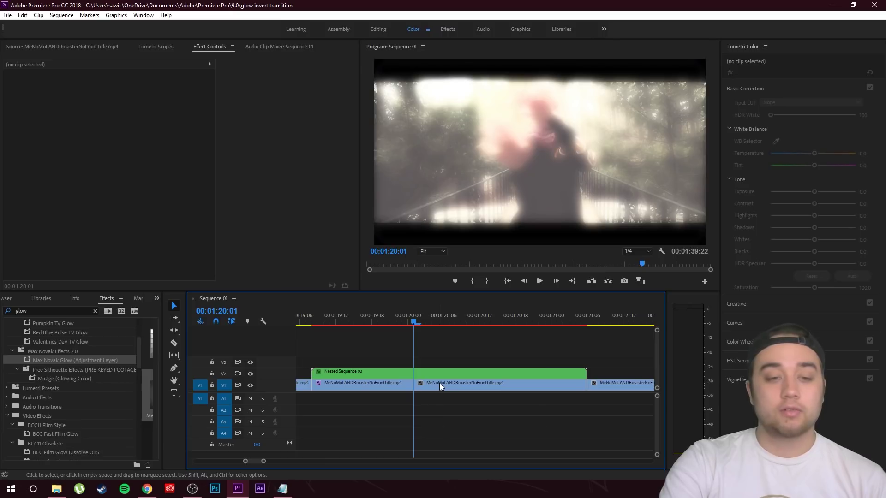
pyautogui.press('Left')
pyautogui.press('Left')
pyautogui.keyDown('shift'); pyautogui.click(420, 372); pyautogui.keyUp('shift')
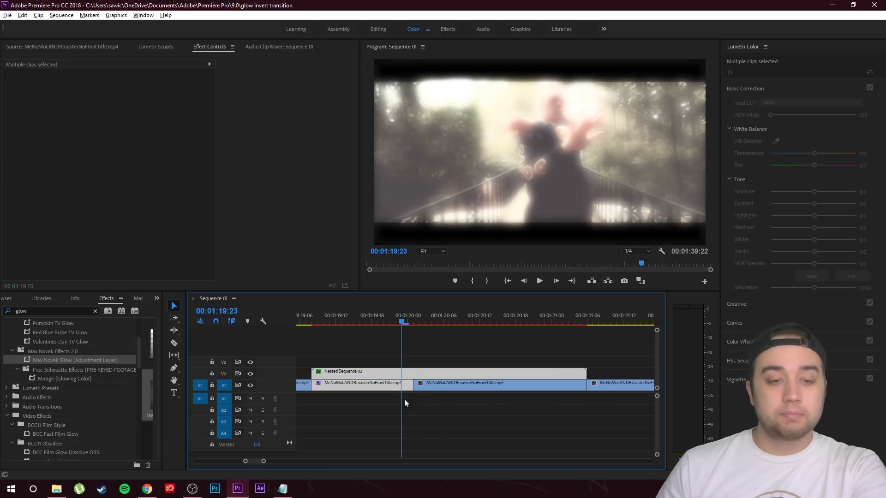
pyautogui.hotkey('ctrl', 'k')
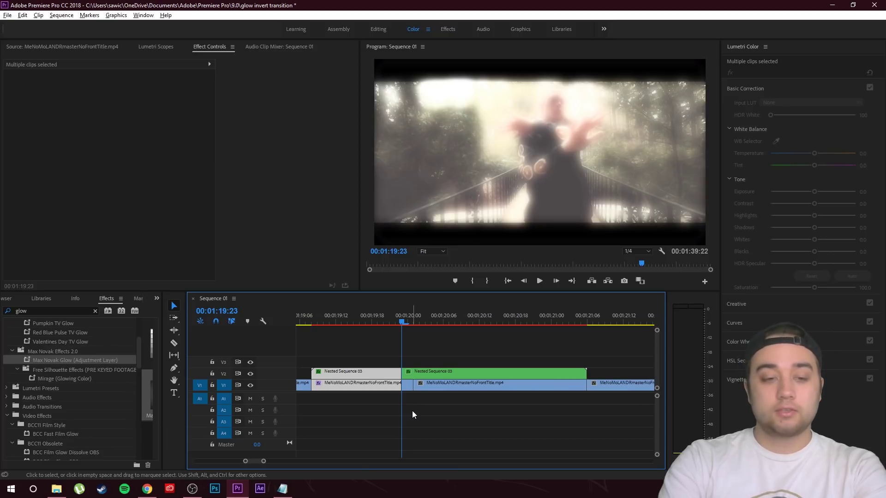
pyautogui.press('Right')
pyautogui.press('Right')
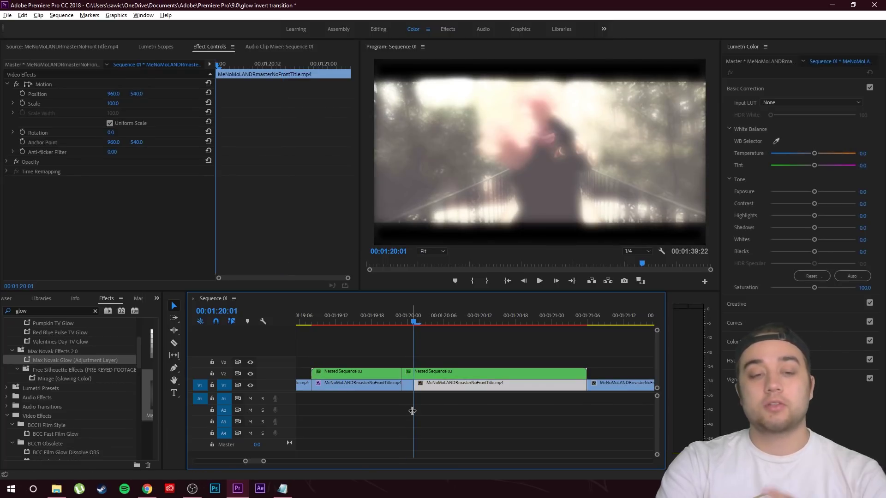
pyautogui.press('Right')
pyautogui.press('Right')
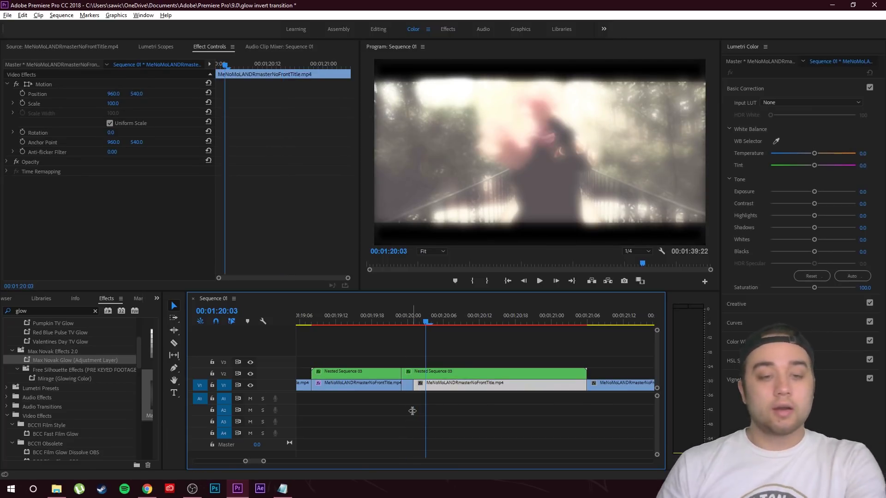
pyautogui.keyDown('shift'); pyautogui.click(471, 371); pyautogui.keyUp('shift')
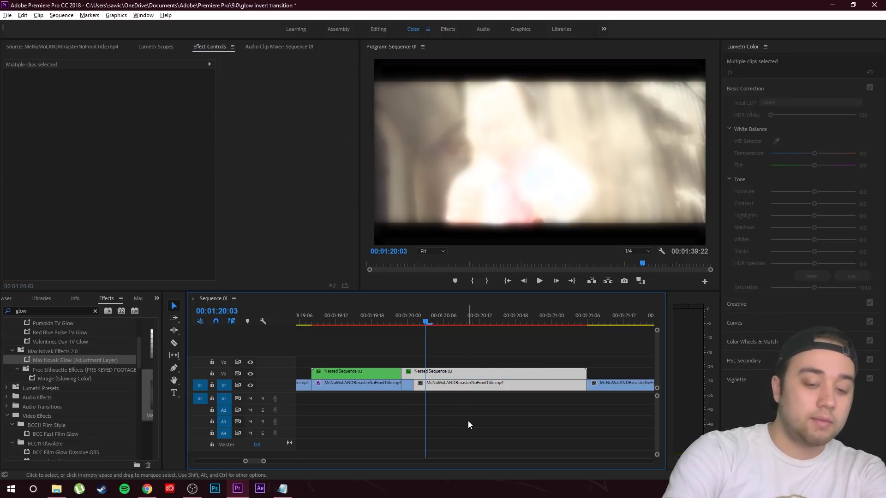
pyautogui.hotkey('ctrl', 'k')
# Nest the short V1 piece as Nested Sequence 04 and return to its first frame.
pyautogui.scroll(3, 426, 401)
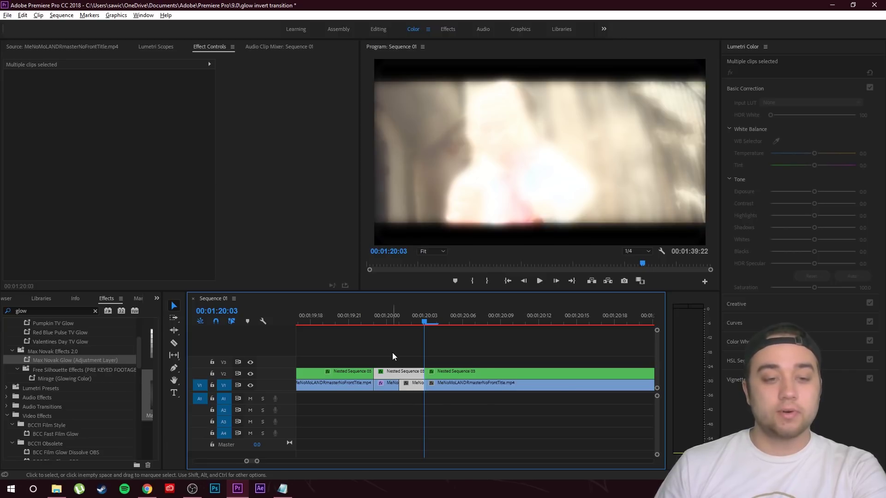
pyautogui.rightClick(409, 388)
pyautogui.click(432, 274)
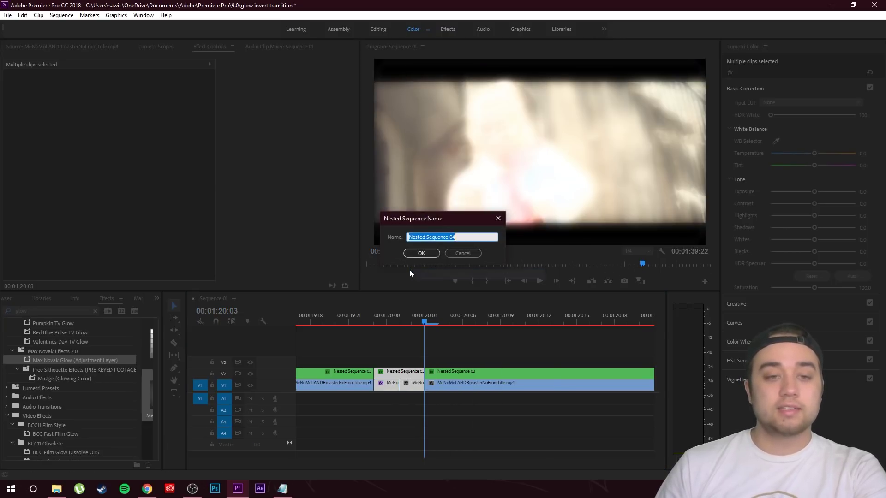
pyautogui.click(422, 254)
pyautogui.moveTo(431, 313); pyautogui.dragTo(383, 361)
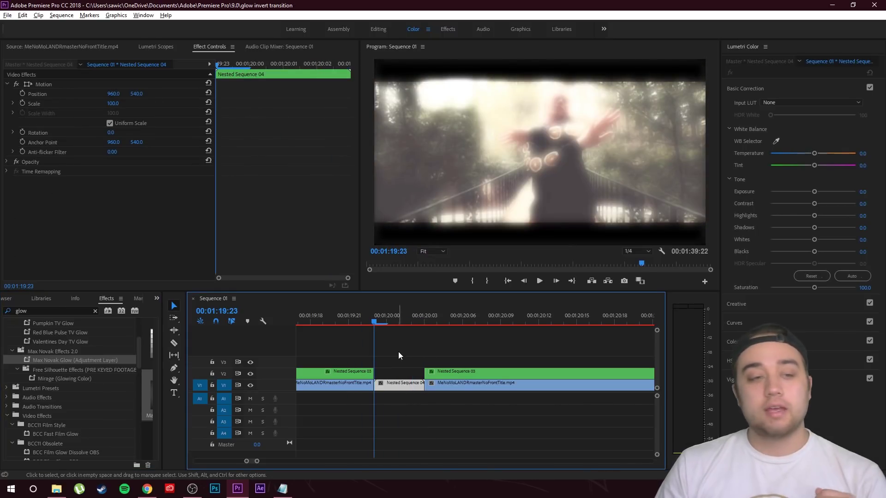
pyautogui.click(96, 311)
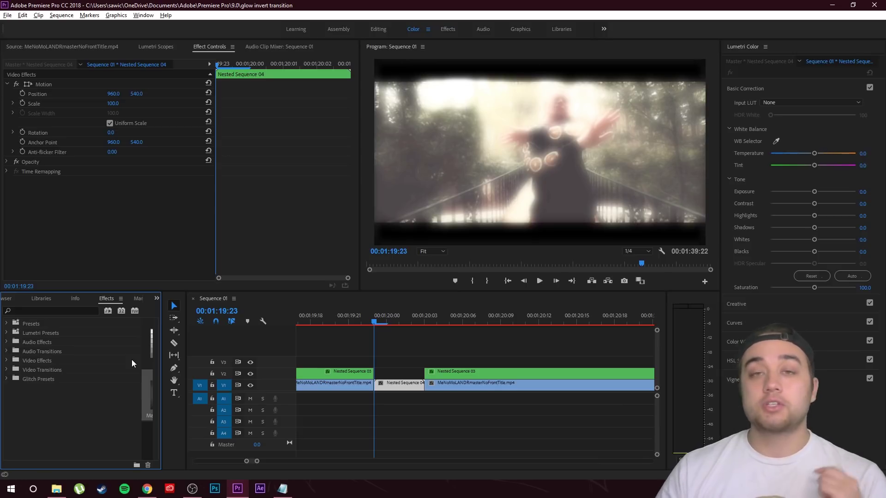
# Search 'invert', apply Max Novak Darkness Invert (Alpha) to Nested Sequence 04, and slightly lower Exposure.
pyautogui.click(76, 310)
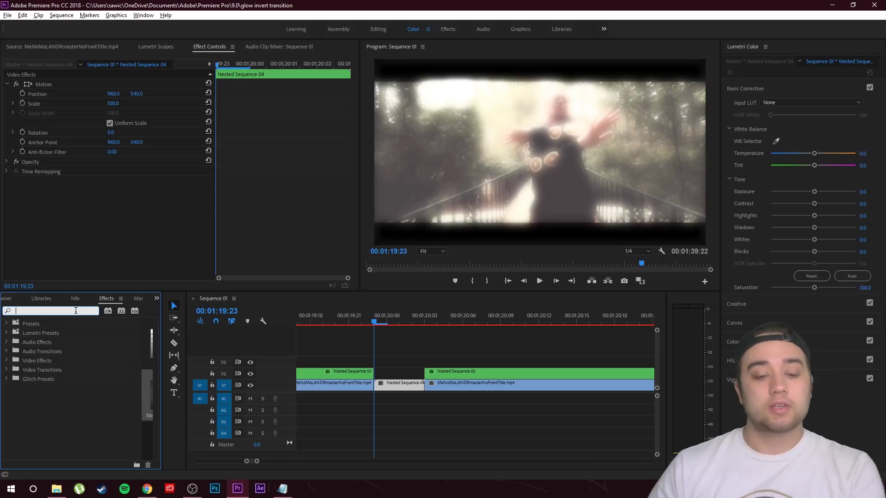
pyautogui.write('in')
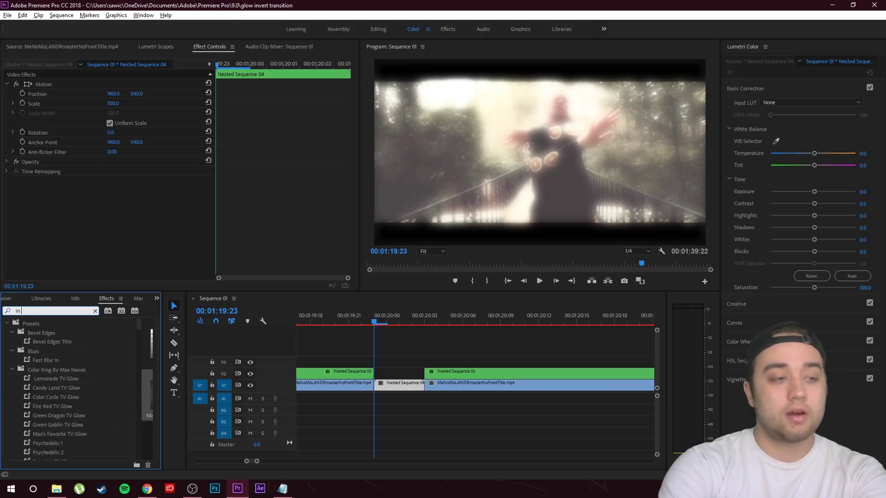
pyautogui.write('vert')
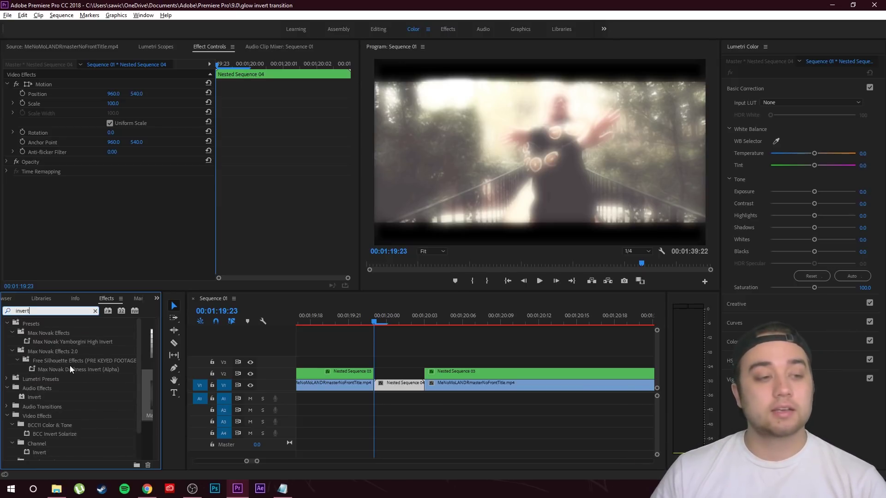
pyautogui.moveTo(62, 368); pyautogui.dragTo(394, 388)
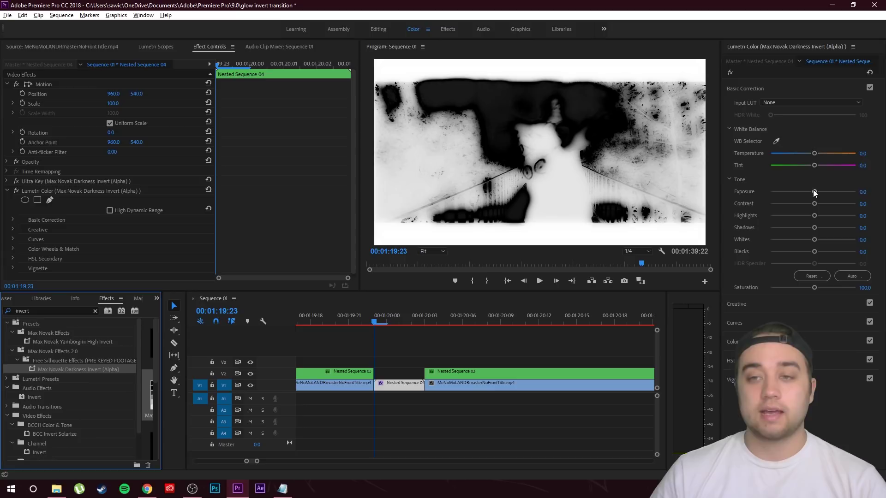
pyautogui.moveTo(815, 194); pyautogui.dragTo(803, 195)
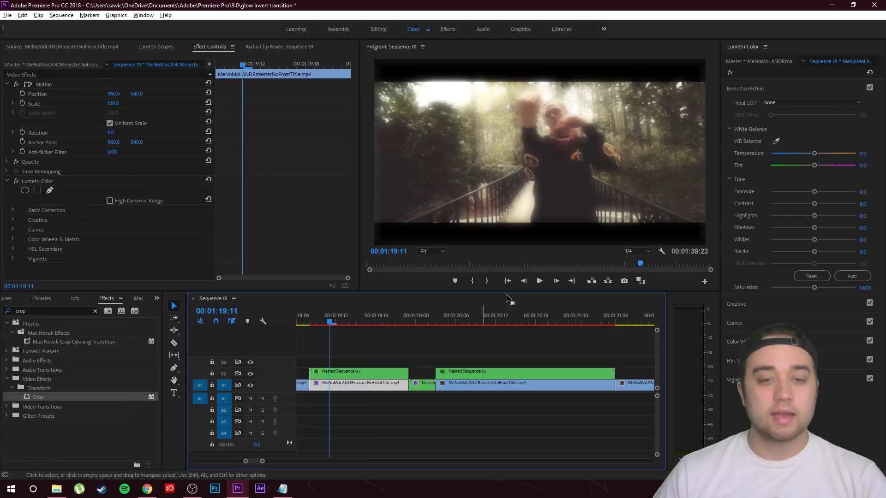
pyautogui.click(539, 281)
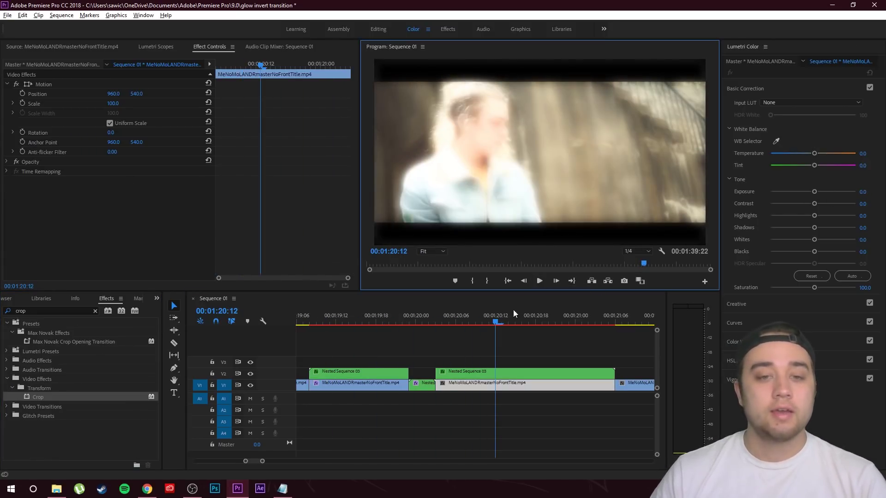
pyautogui.moveTo(515, 313); pyautogui.dragTo(343, 325)
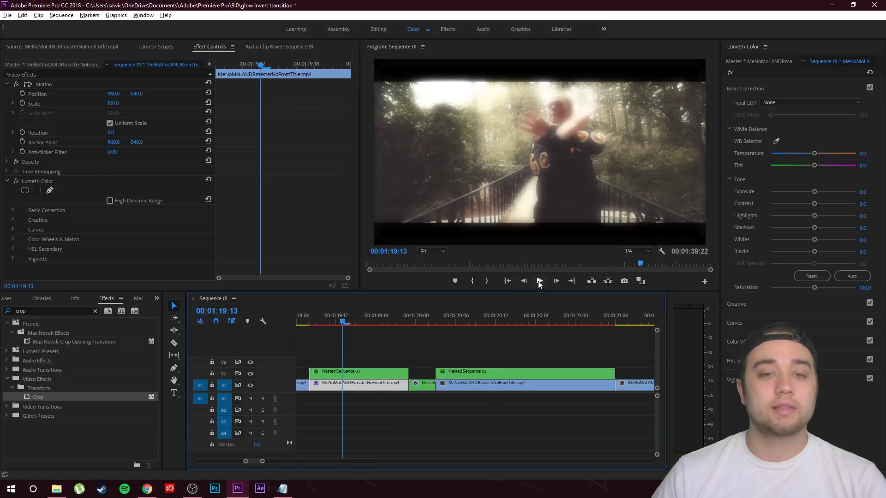
pyautogui.click(540, 281)
pyautogui.click(342, 318)
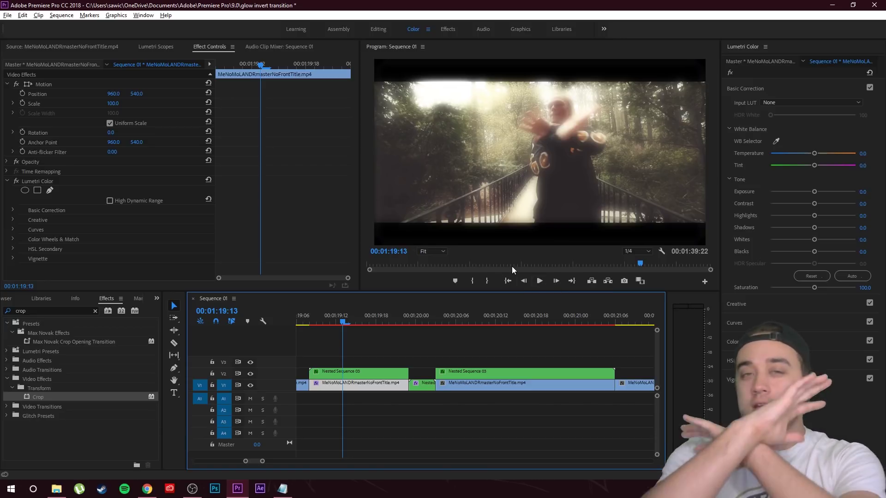
pyautogui.click(538, 280)
pyautogui.moveTo(502, 324); pyautogui.dragTo(356, 334)
pyautogui.click(539, 281)
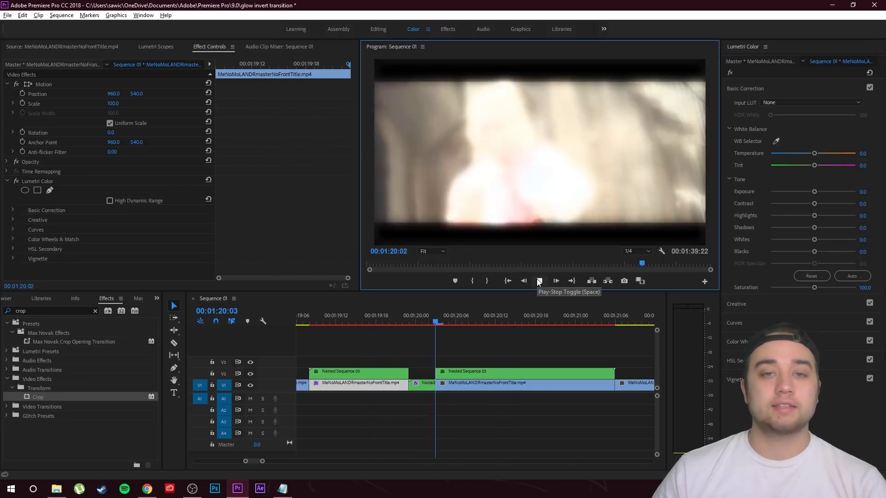
pyautogui.click(538, 282)
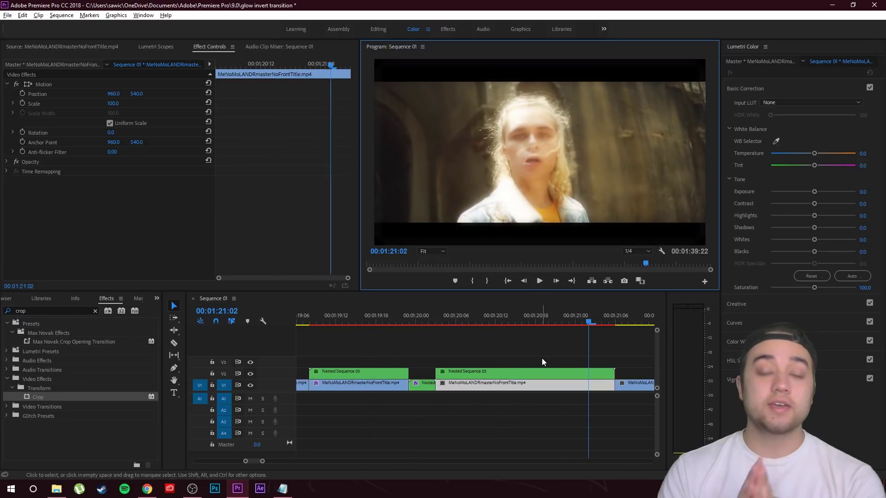
pyautogui.click(410, 344)
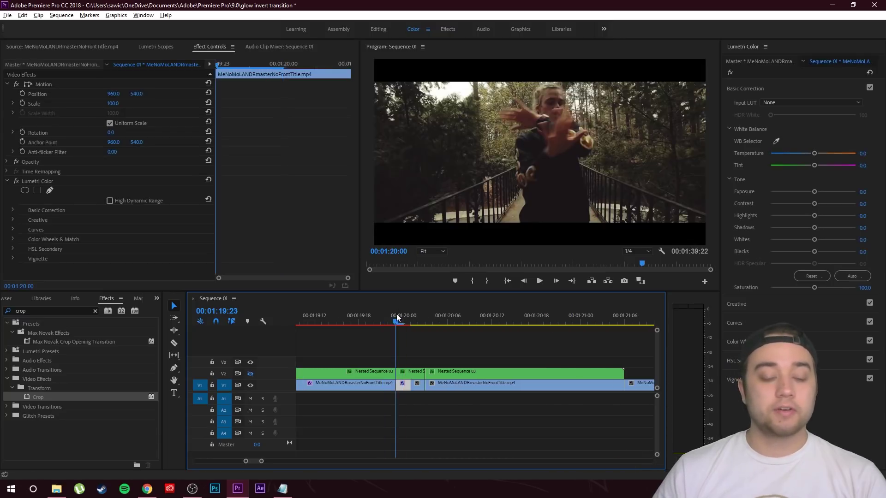
# Delete the middle V2 nest and nest the two short V1 clips as Nested Sequence 05.
pyautogui.click(408, 373)
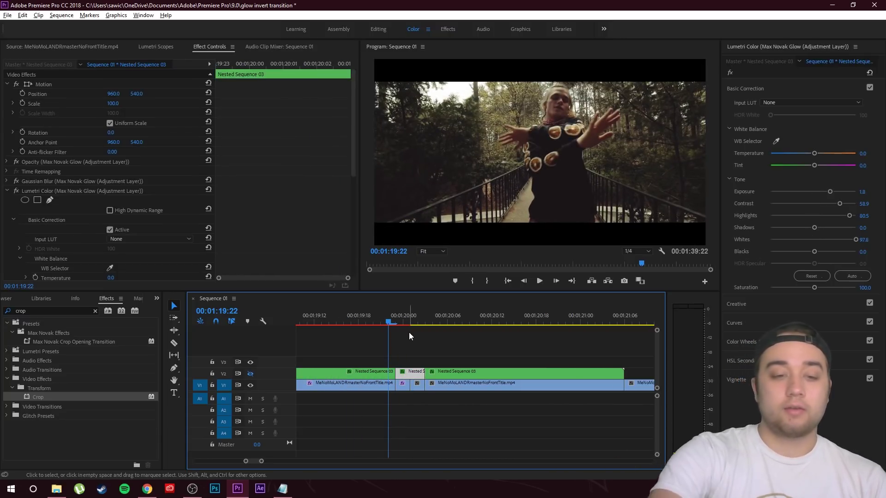
pyautogui.press('Delete')
pyautogui.moveTo(400, 369); pyautogui.dragTo(423, 391)
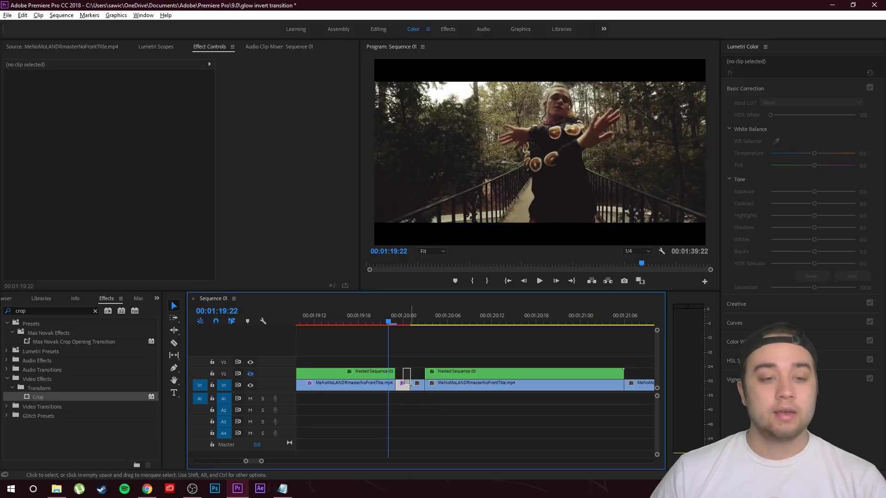
pyautogui.rightClick(421, 392)
pyautogui.click(450, 275)
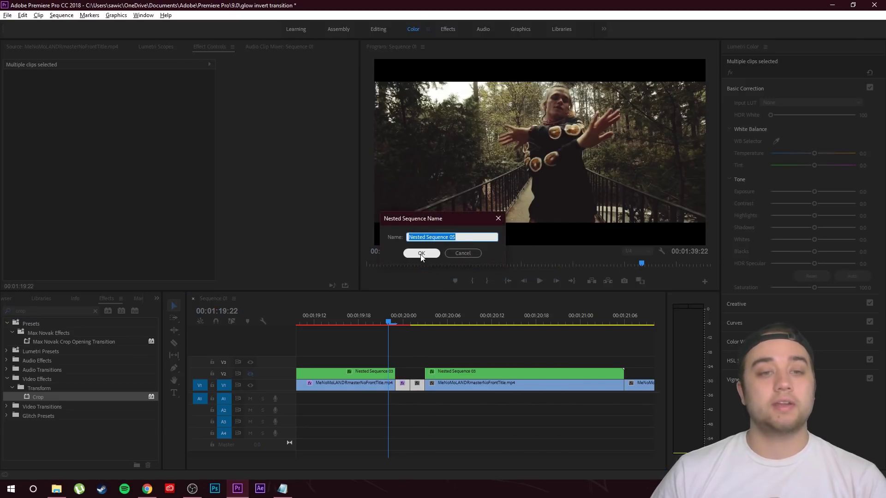
pyautogui.click(421, 253)
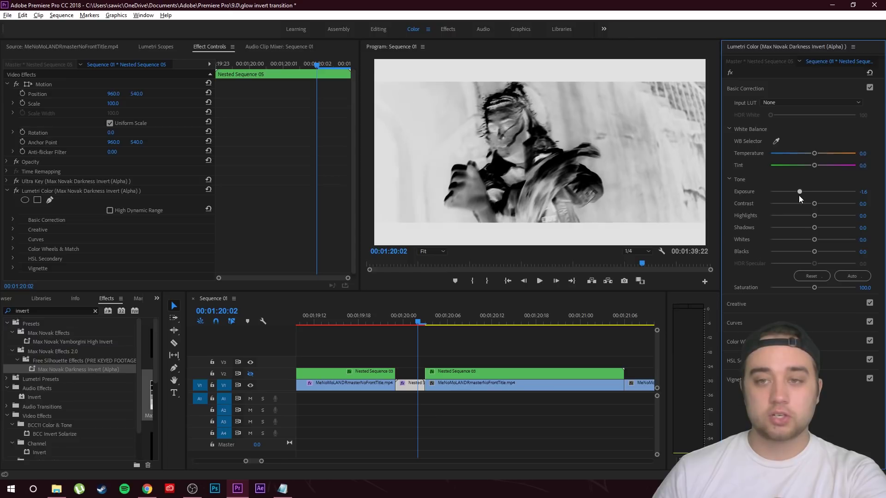
# Lower the inverted frames' Exposure to -2.8 and preview the flash at the transition.
pyautogui.moveTo(802, 199); pyautogui.dragTo(789, 196)
pyautogui.press('Left')
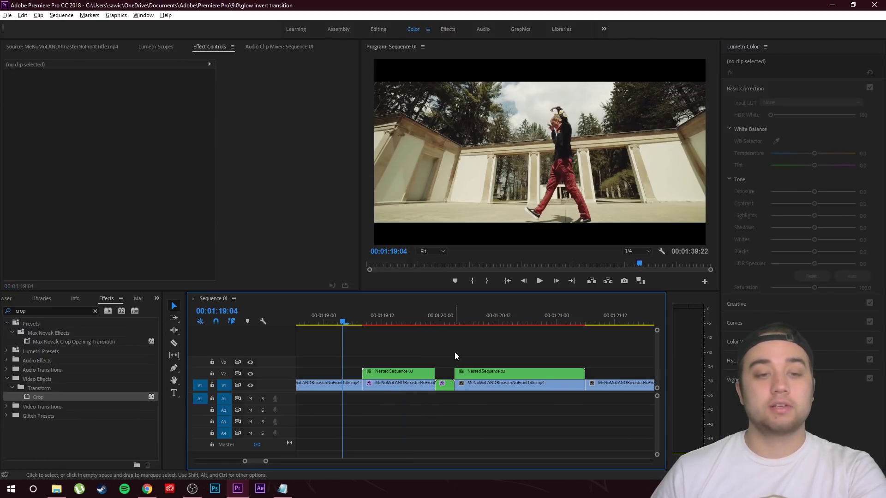
pyautogui.press('space')
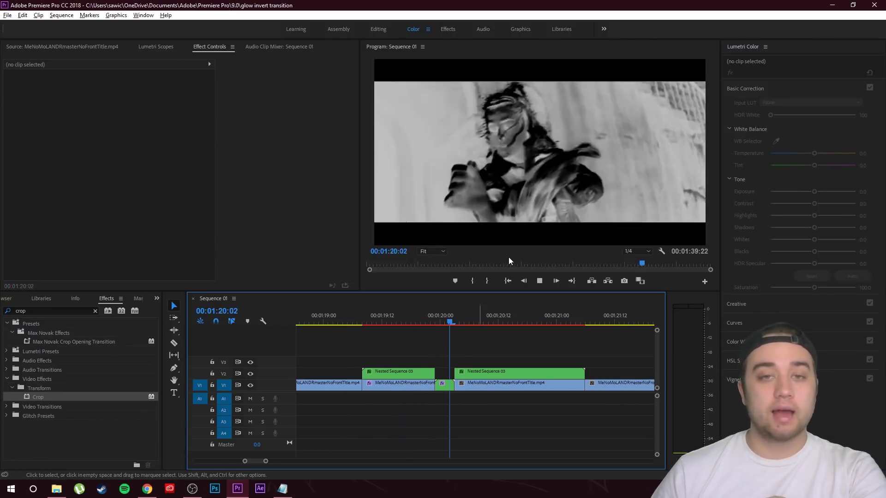
pyautogui.click(423, 384)
pyautogui.click(435, 318)
pyautogui.press('space')
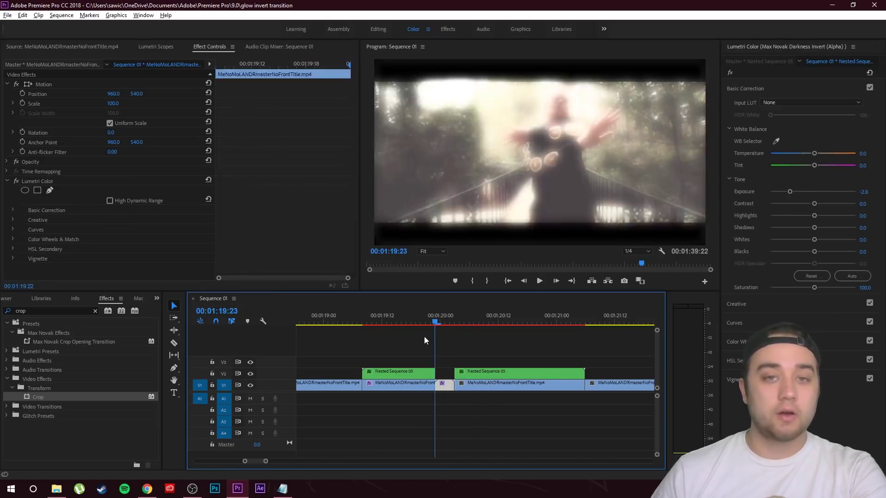
pyautogui.moveTo(496, 320); pyautogui.dragTo(349, 319)
pyautogui.press('space')
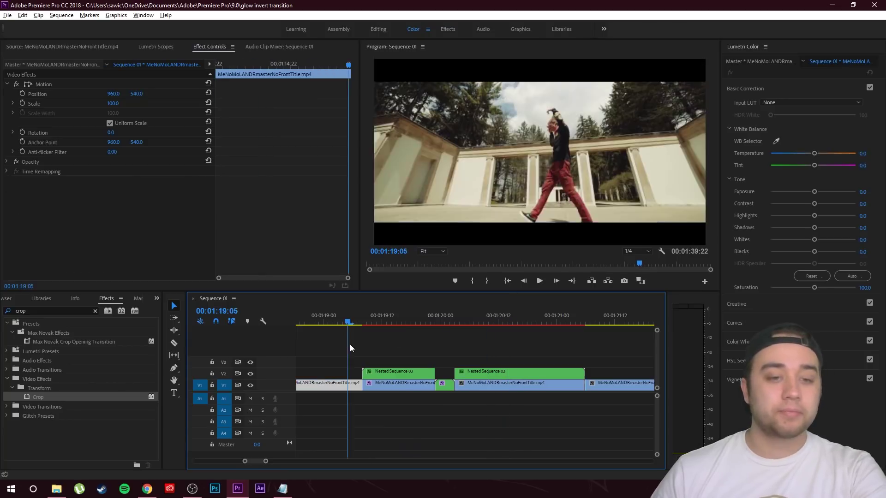
pyautogui.press('space')
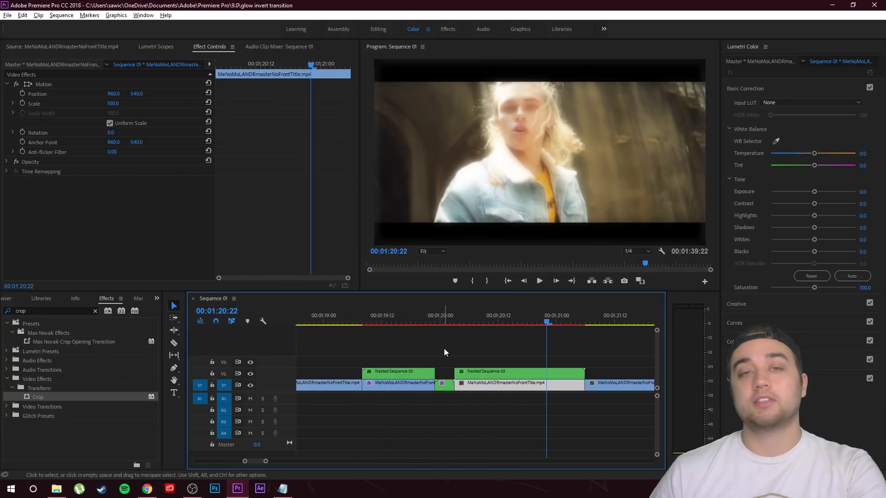